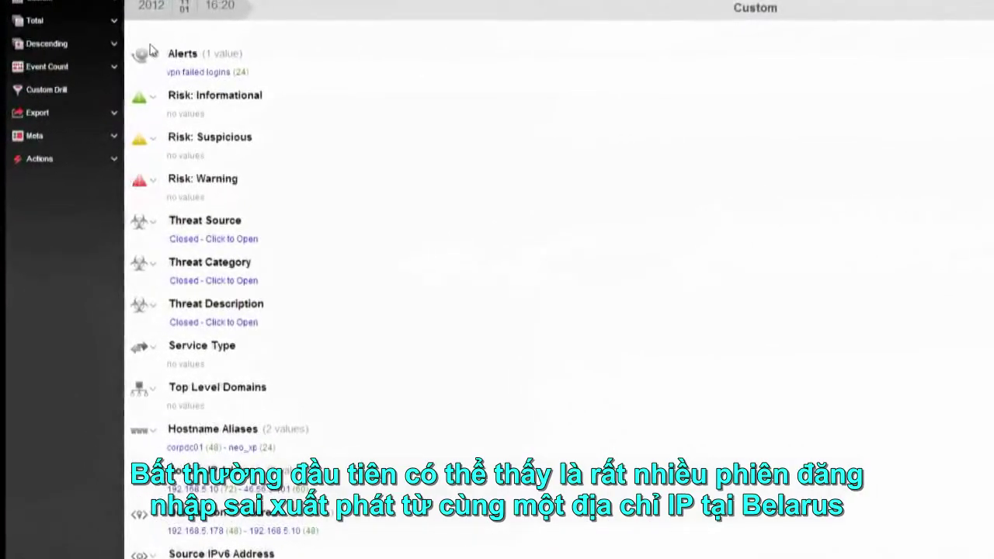
Examine the custom drill on failed VPN logins for its source IP addresses and source country.
{"action": "scroll", "coordinate": [378, 277], "scroll_direction": "down", "scroll_amount": 9}
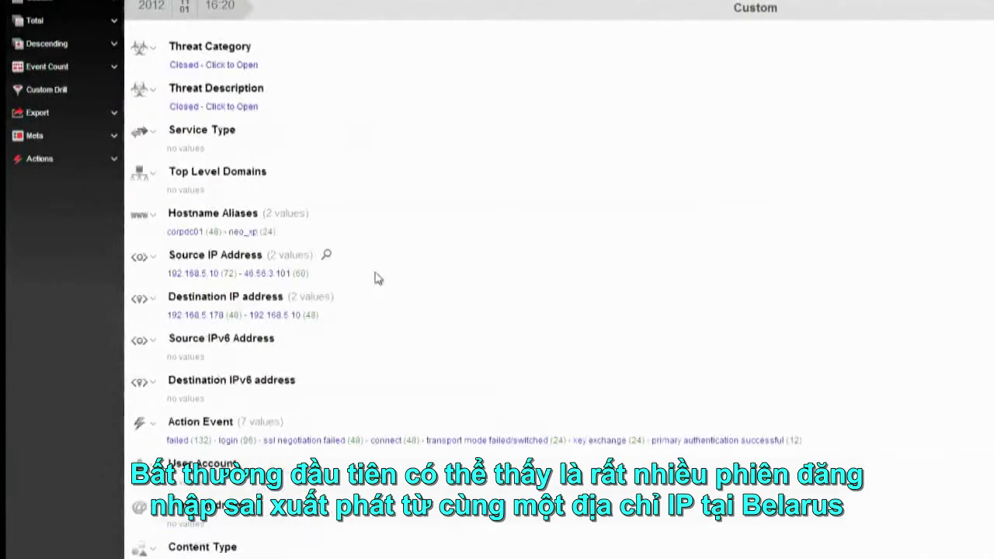
{"action": "scroll", "coordinate": [377, 278], "scroll_direction": "down", "scroll_amount": 8}
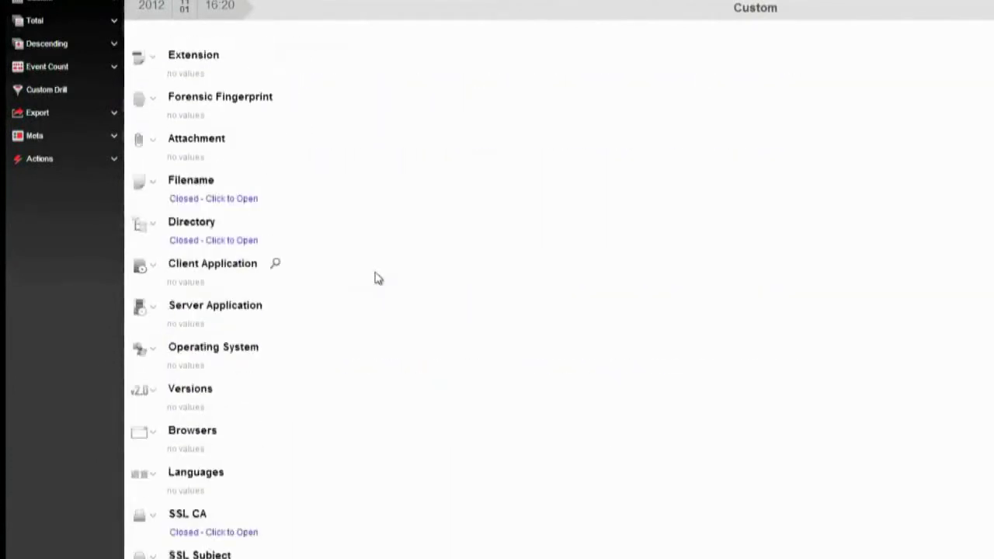
{"action": "scroll", "coordinate": [377, 279], "scroll_direction": "down", "scroll_amount": 3}
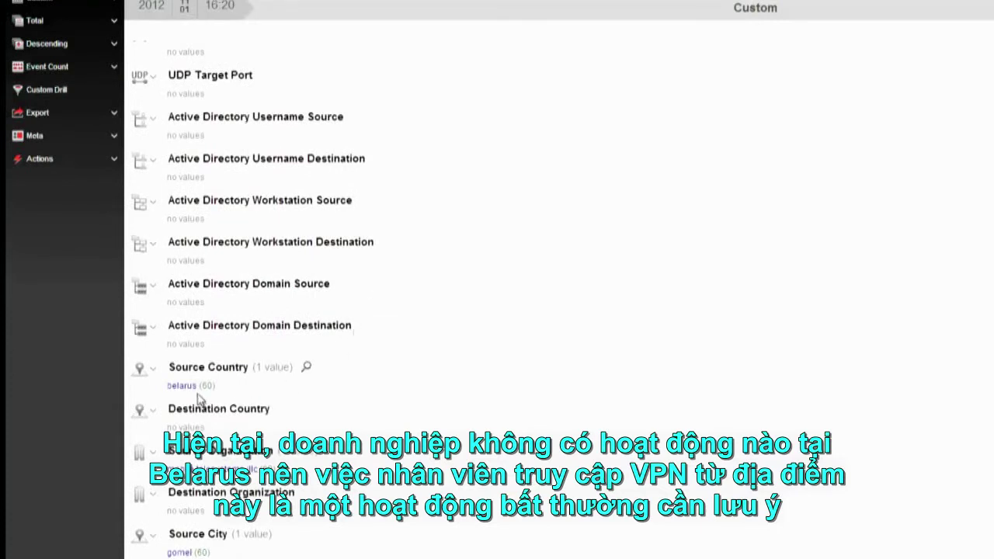
{"action": "scroll", "coordinate": [371, 380], "scroll_direction": "up", "scroll_amount": 15}
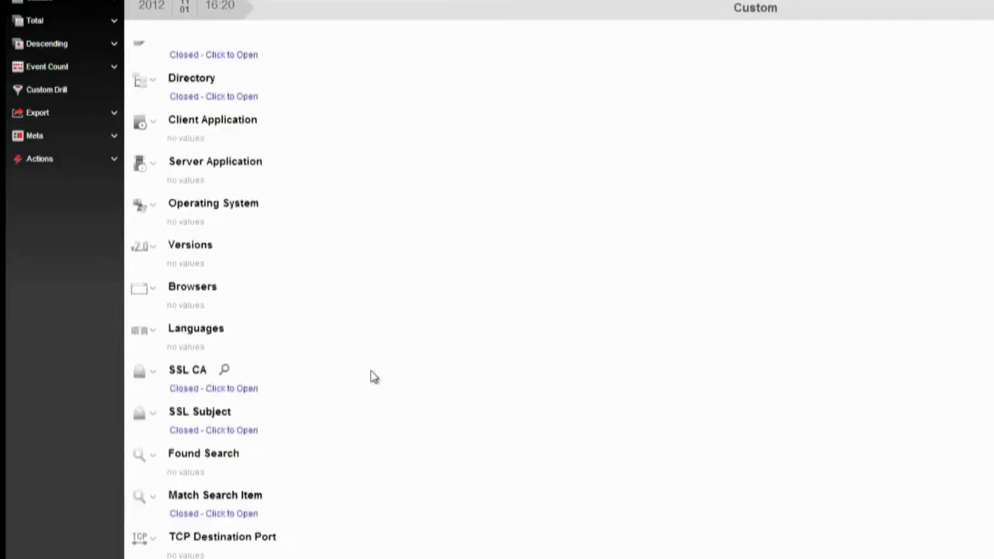
{"action": "scroll", "coordinate": [370, 377], "scroll_direction": "up", "scroll_amount": 12}
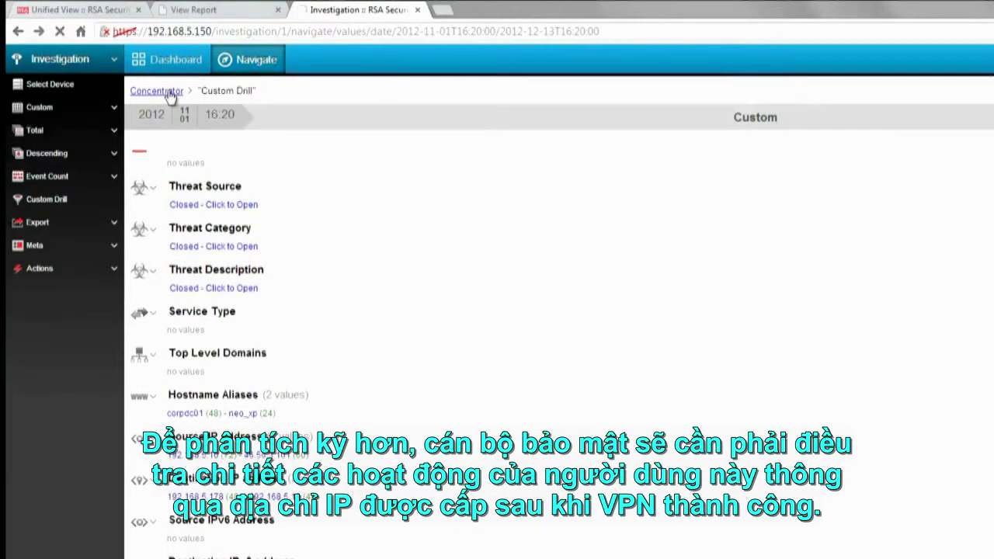
Clear the existing drill back to the whole Concentrator and apply a custom drill for ip.src=192.168.5.10.
{"action": "left_click", "coordinate": [170, 95]}
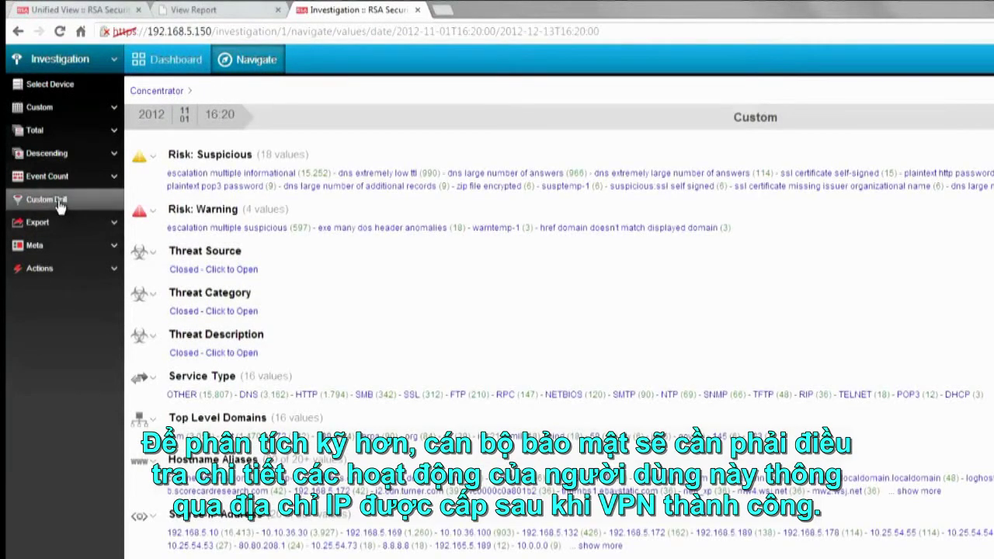
{"action": "left_click", "coordinate": [47, 199]}
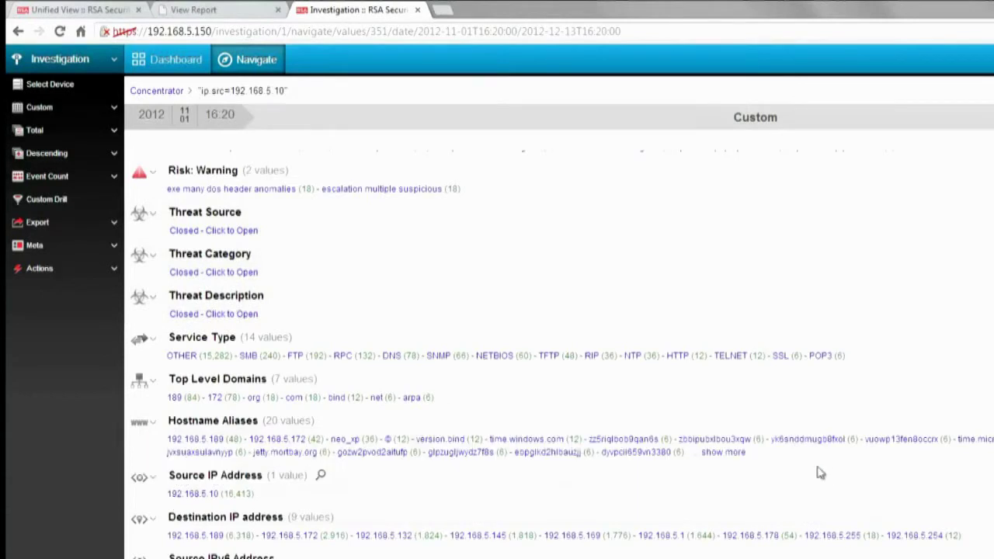
Drill into the hacker tool activity alert, and filter sessions by high asset criticality.
{"action": "scroll", "coordinate": [825, 473], "scroll_direction": "up", "scroll_amount": 2}
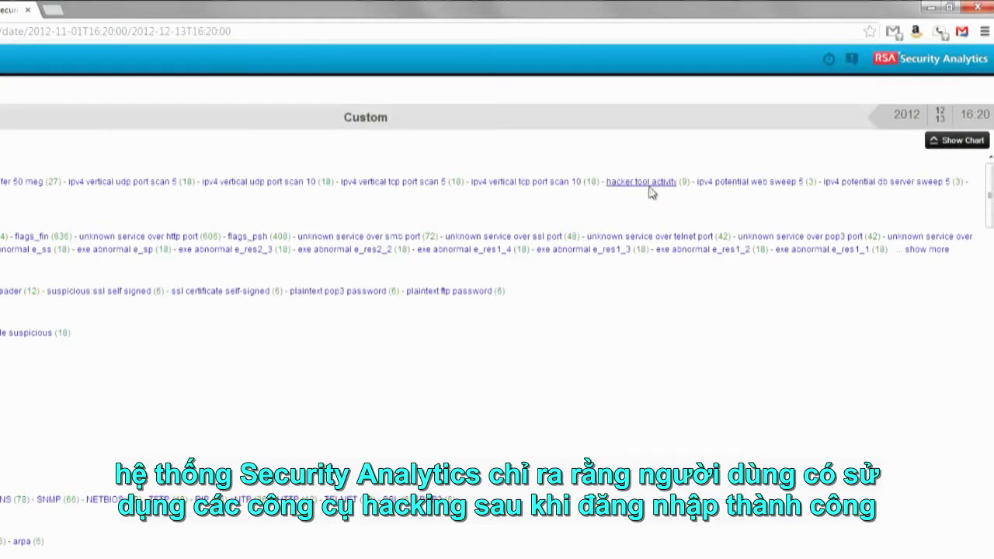
{"action": "left_click", "coordinate": [651, 184]}
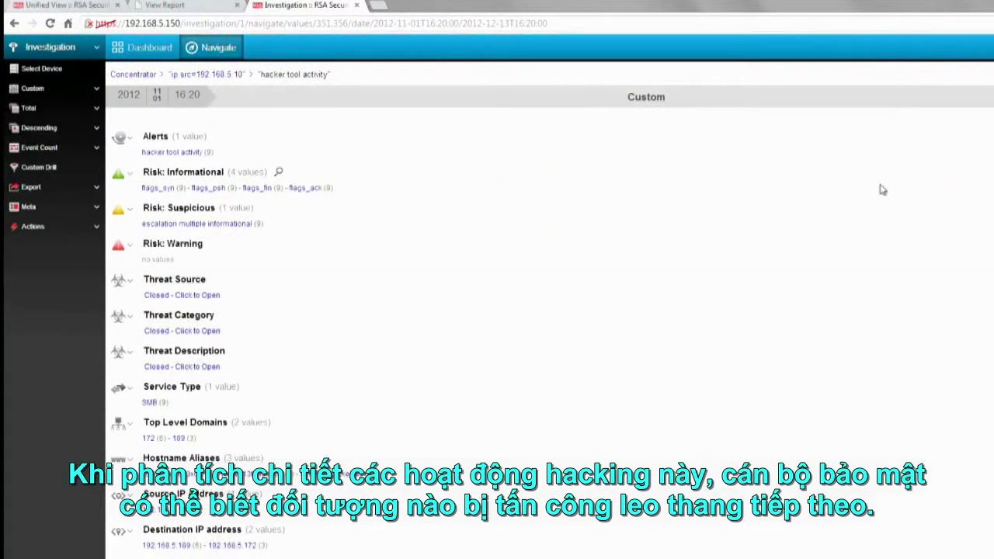
{"action": "scroll", "coordinate": [881, 190], "scroll_direction": "down", "scroll_amount": 5}
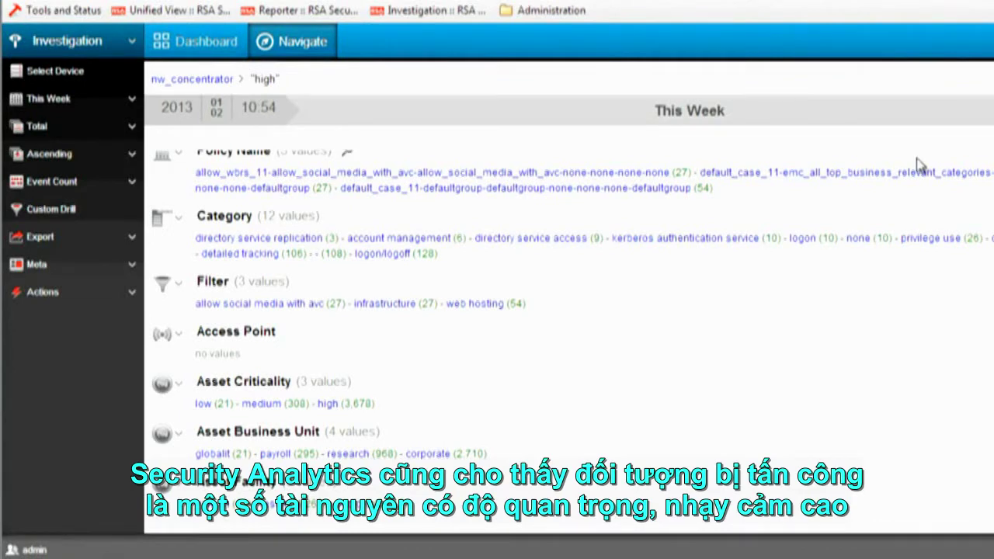
{"action": "left_click", "coordinate": [328, 404]}
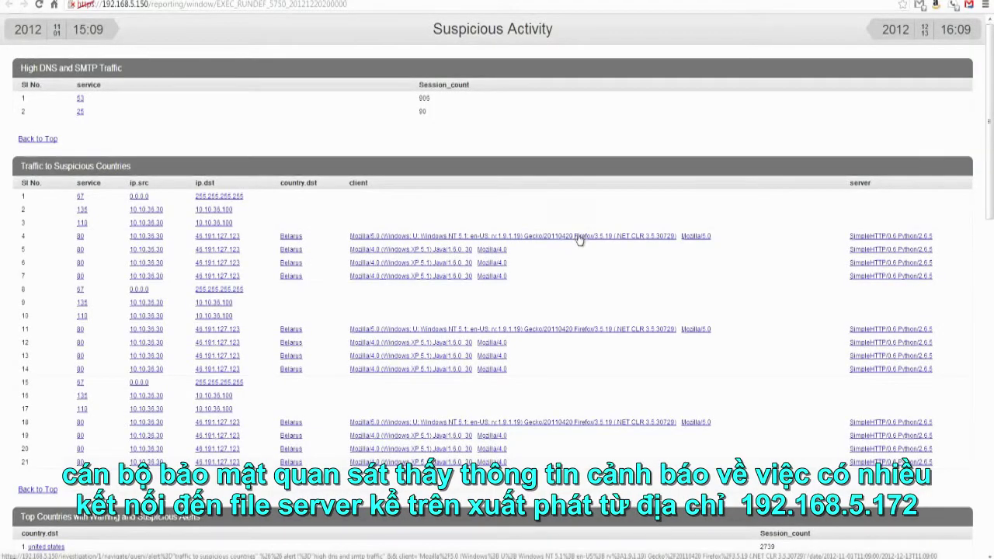
In the Suspicious Activity report, open the sessions for loot.zip listed under Zip Files Sent Outside US.
{"action": "scroll", "coordinate": [579, 240], "scroll_direction": "down", "scroll_amount": 6}
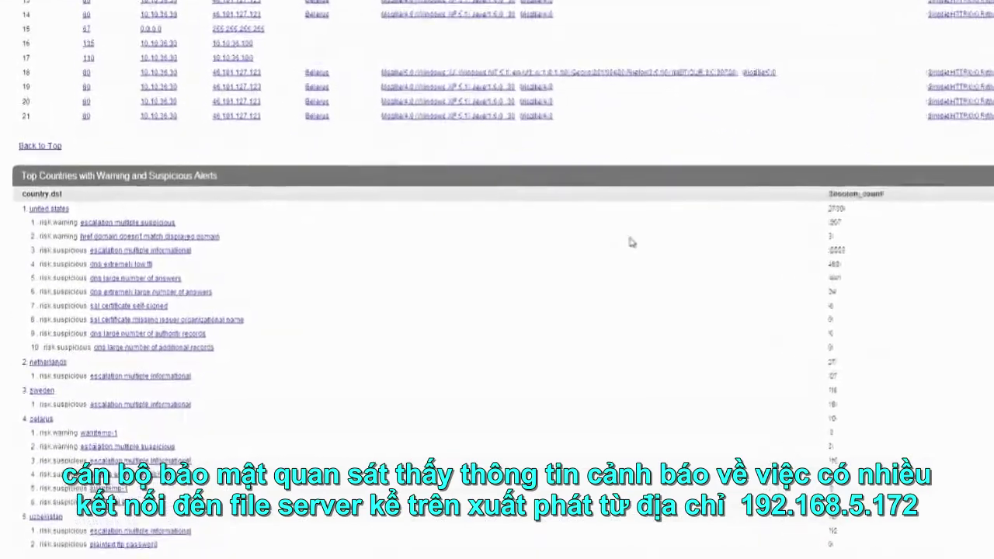
{"action": "scroll", "coordinate": [697, 239], "scroll_direction": "down", "scroll_amount": 5}
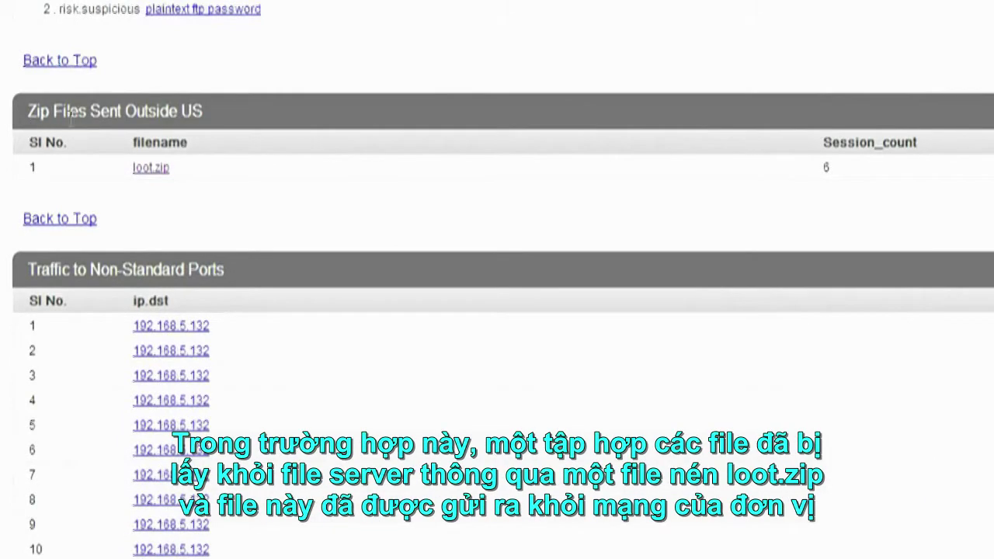
{"action": "left_click", "coordinate": [150, 168]}
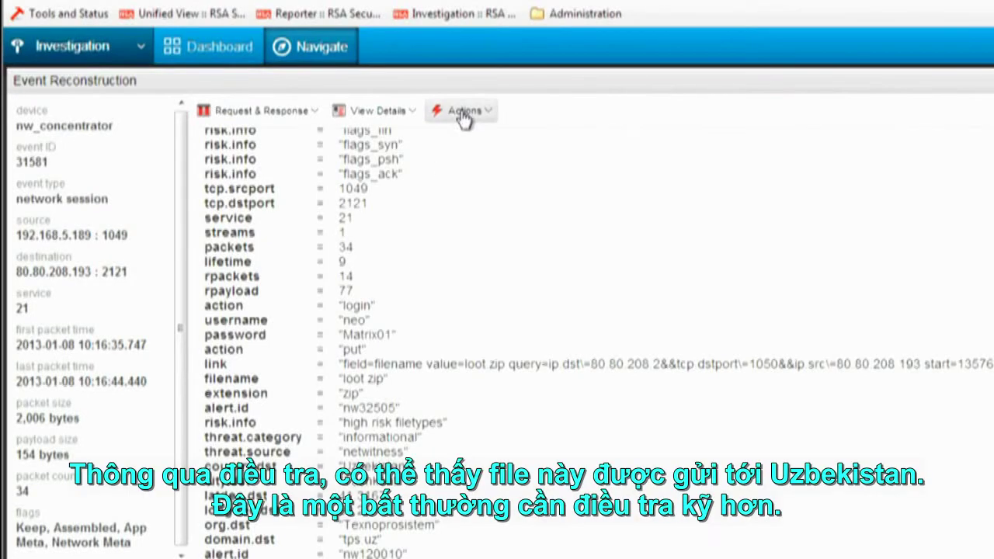
Extract files of all listed types from the loot.zip session and view the newest file extraction from the notifications.
{"action": "left_click", "coordinate": [463, 113]}
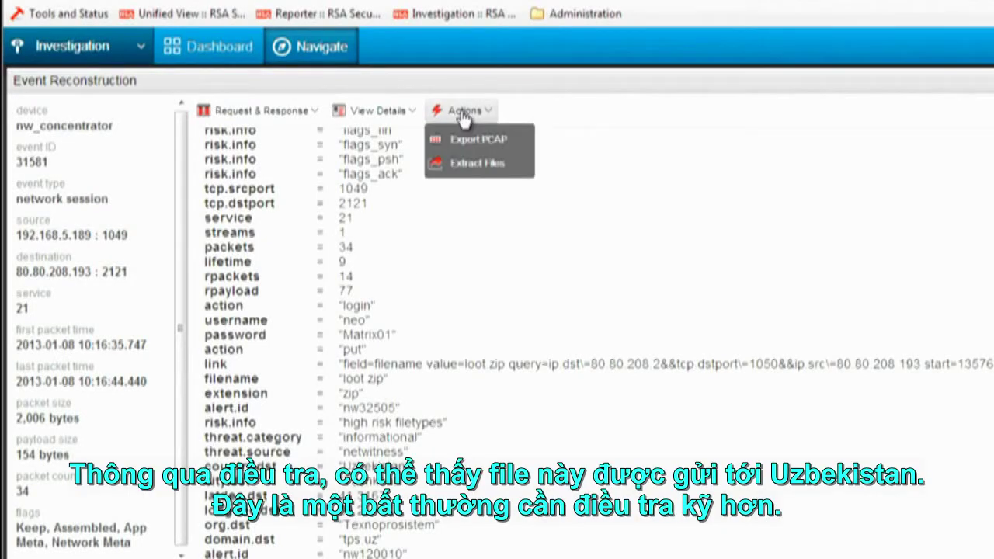
{"action": "left_click", "coordinate": [460, 170]}
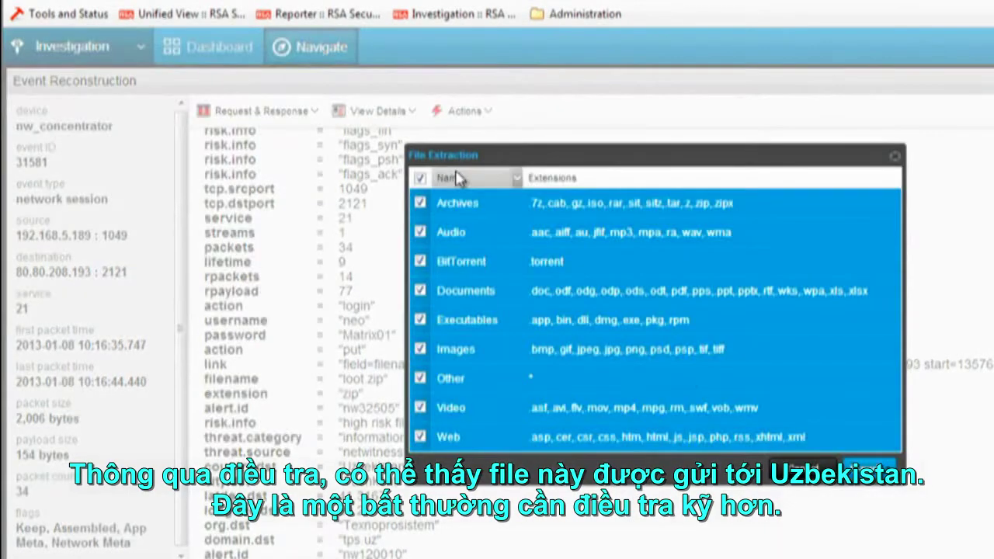
{"action": "left_click", "coordinate": [864, 469]}
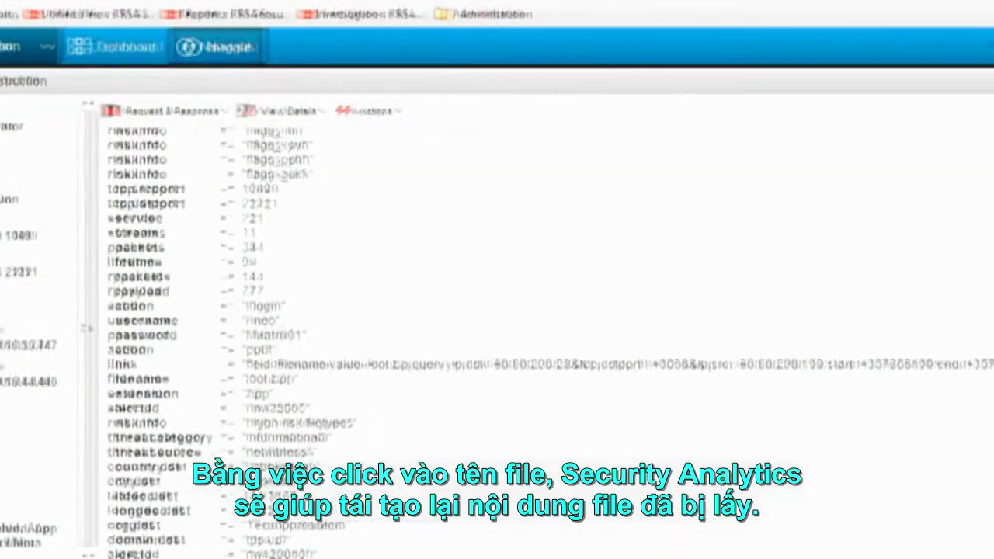
{"action": "left_click", "coordinate": [923, 48]}
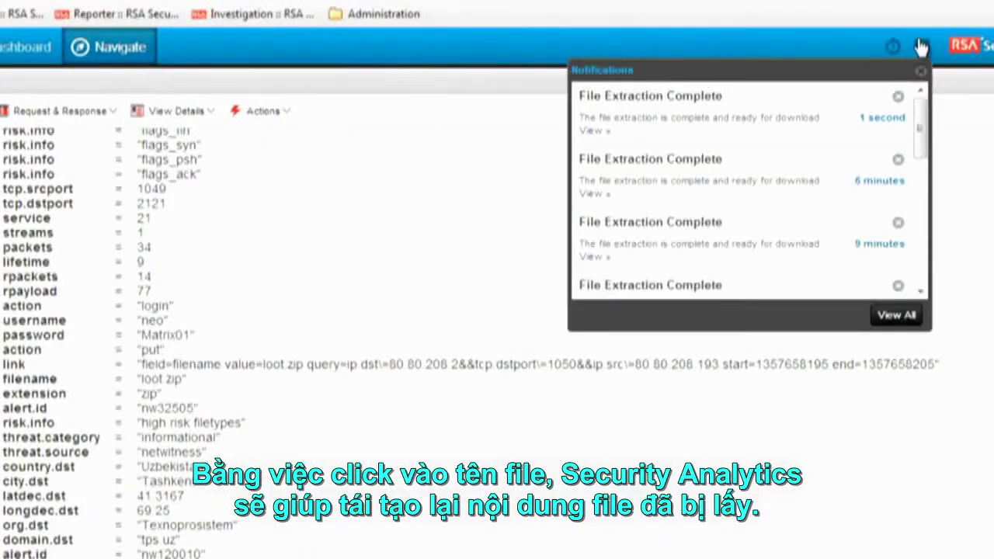
{"action": "left_click", "coordinate": [590, 134]}
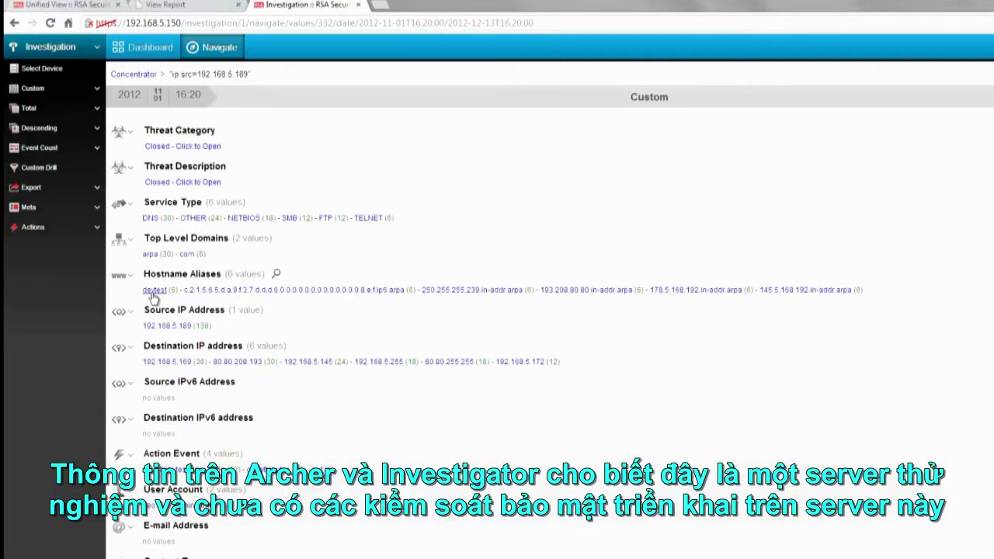
List the escalation multiple suspicious events for source 192.168.5.189 and view all meta of the first Telnet session.
{"action": "scroll", "coordinate": [154, 297], "scroll_direction": "up", "scroll_amount": 3}
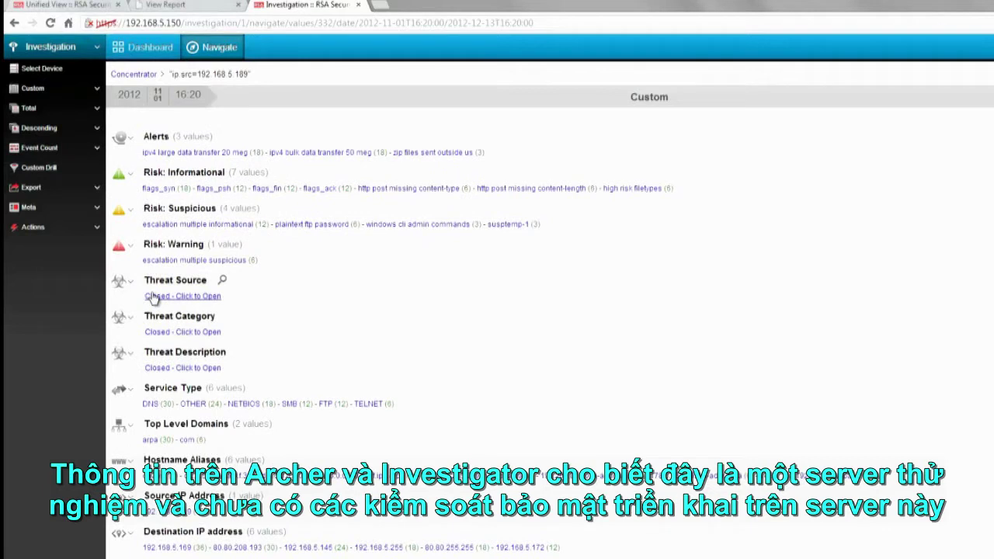
{"action": "left_click", "coordinate": [253, 264]}
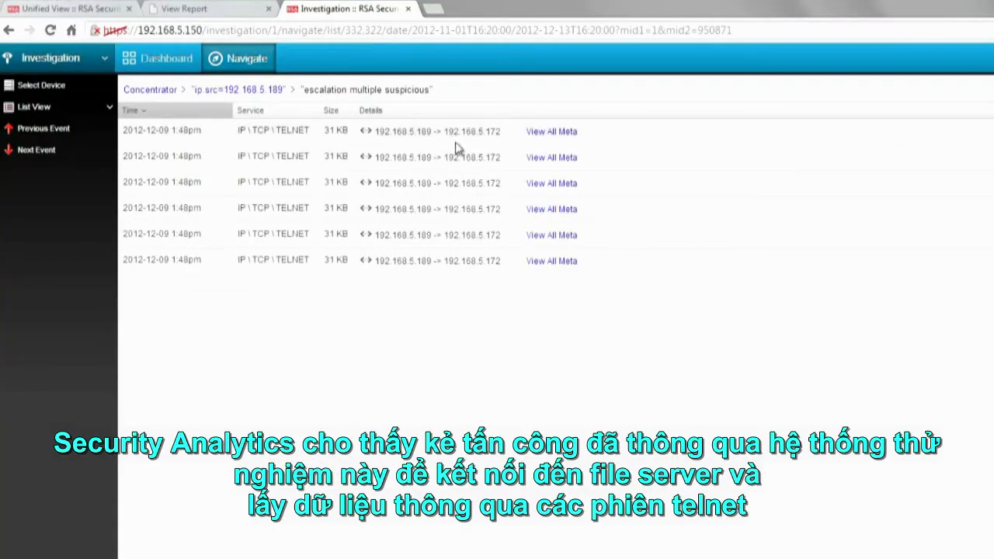
{"action": "left_click", "coordinate": [545, 133]}
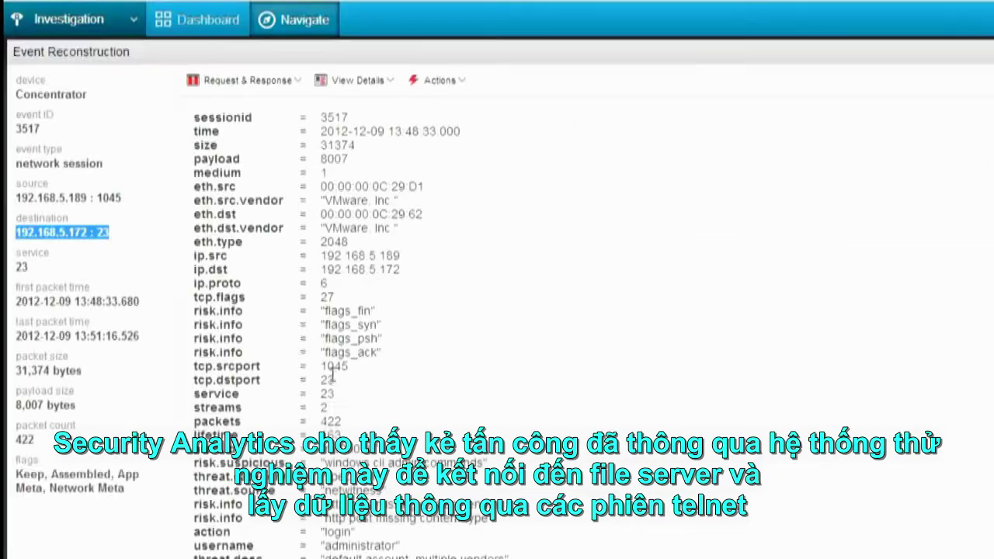
Examine the Telnet session's metadata, including its destination port, login details and suspicious risk entries.
{"action": "triple_click", "coordinate": [195, 380]}
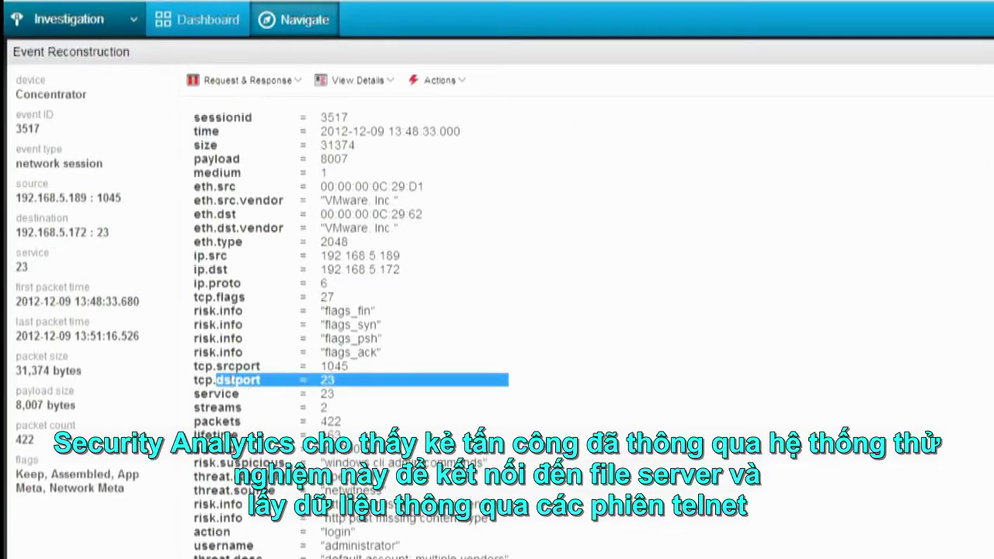
{"action": "left_click", "coordinate": [575, 397]}
{"action": "scroll", "coordinate": [575, 396], "scroll_direction": "down", "scroll_amount": 2}
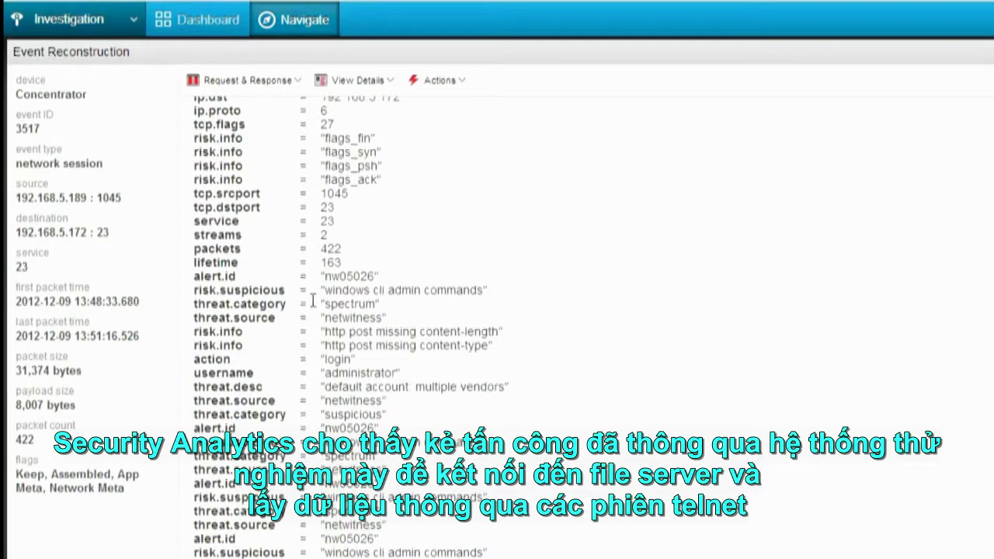
{"action": "scroll", "coordinate": [376, 303], "scroll_direction": "up", "scroll_amount": 2}
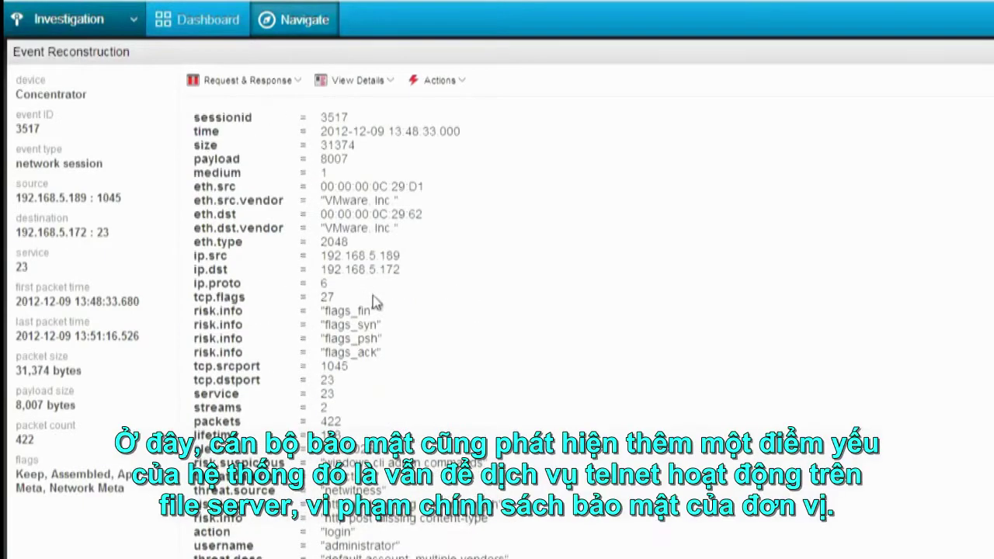
{"action": "scroll", "coordinate": [376, 302], "scroll_direction": "down", "scroll_amount": 5}
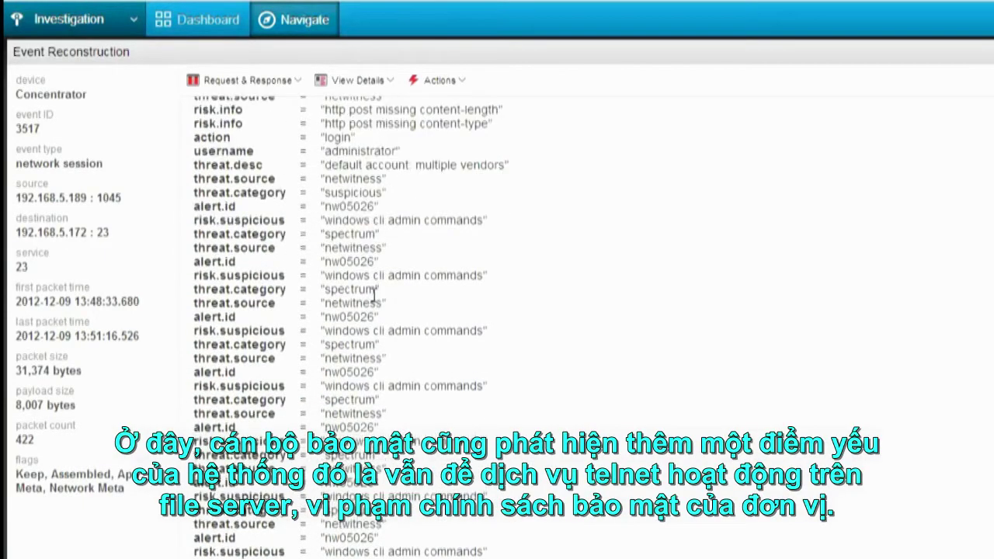
{"action": "scroll", "coordinate": [376, 293], "scroll_direction": "up", "scroll_amount": 5}
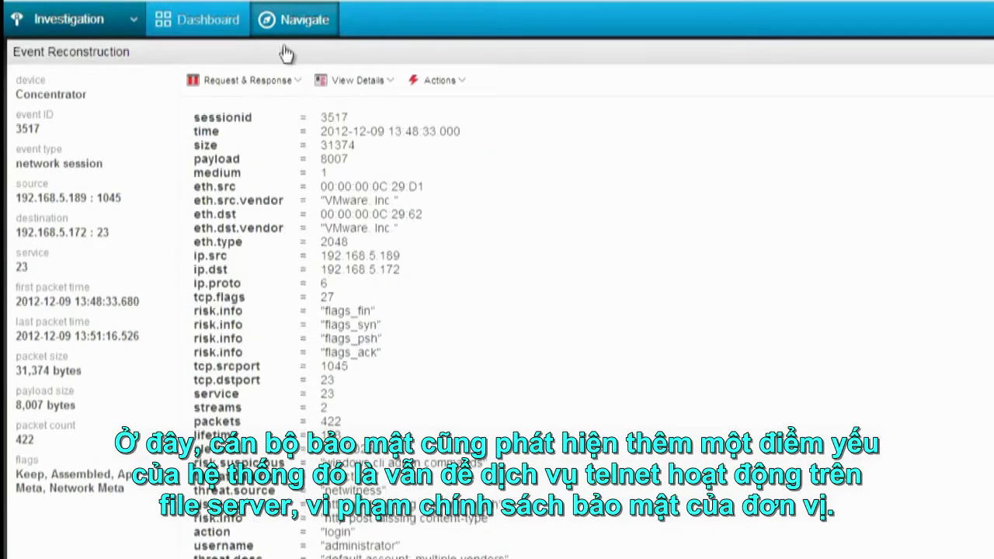
Show the Telnet session in Best Reconstruction and read through its requests and responses for the attacker's login and file commands.
{"action": "left_click", "coordinate": [362, 82]}
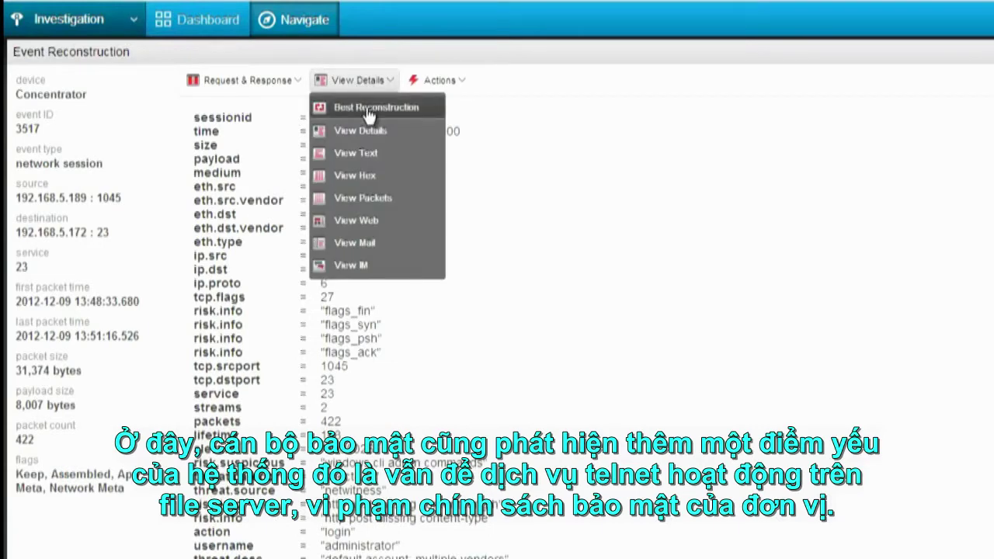
{"action": "left_click", "coordinate": [368, 114]}
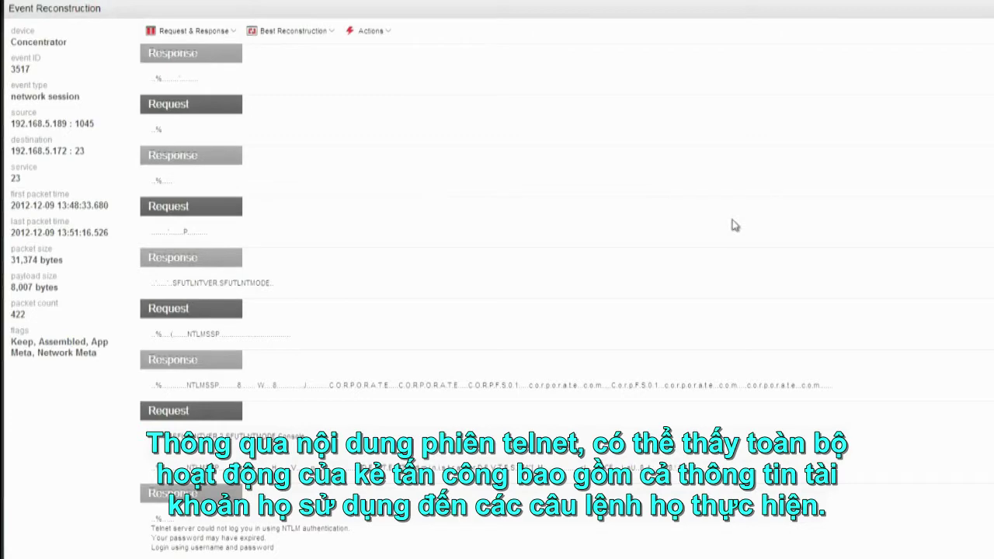
{"action": "scroll", "coordinate": [730, 222], "scroll_direction": "down", "scroll_amount": 5}
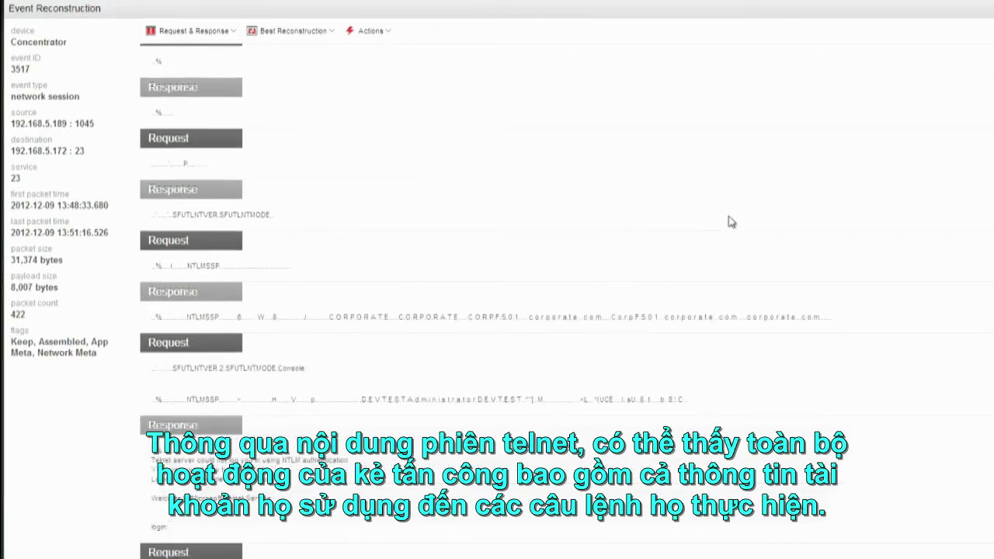
{"action": "scroll", "coordinate": [731, 222], "scroll_direction": "down", "scroll_amount": 10}
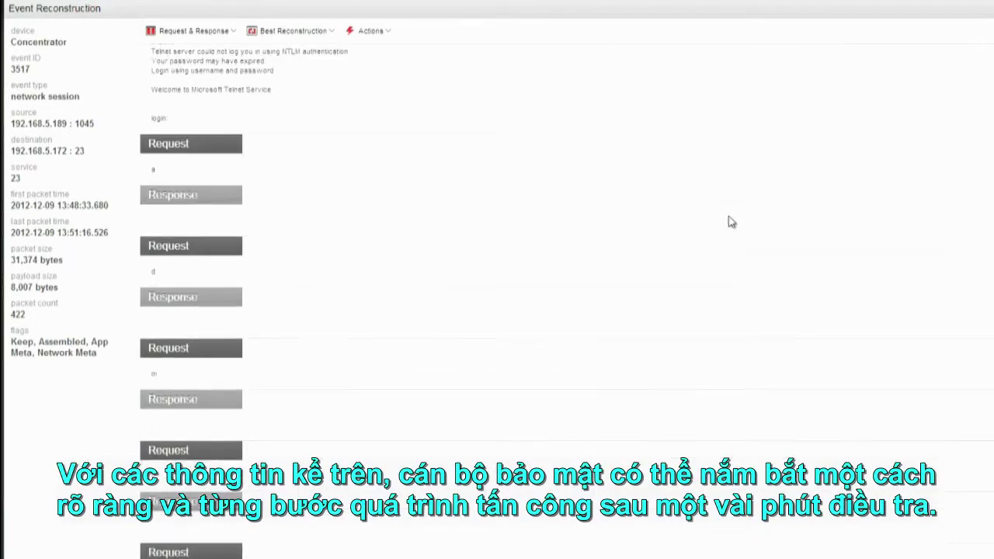
{"action": "scroll", "coordinate": [744, 345], "scroll_direction": "down", "scroll_amount": 8}
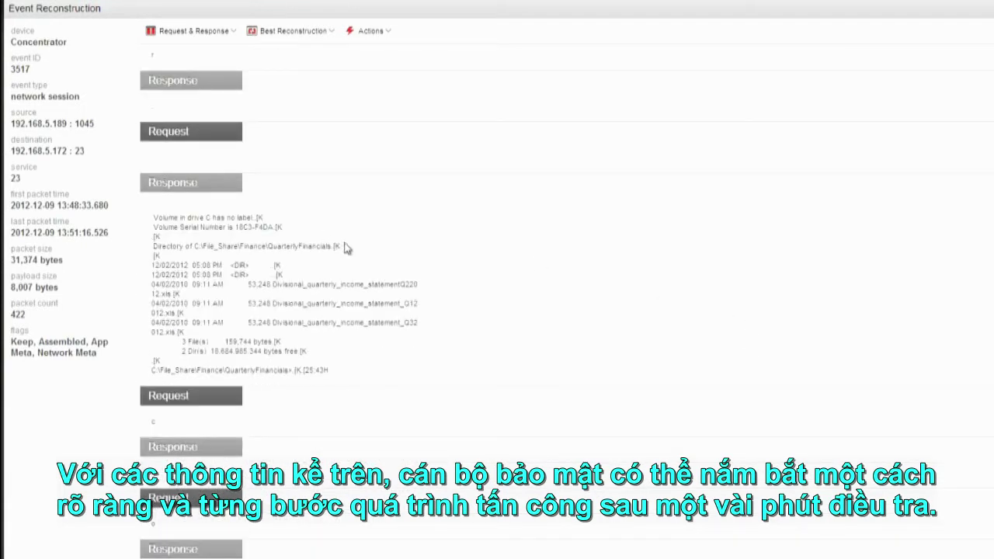
{"action": "scroll", "coordinate": [417, 350], "scroll_direction": "down", "scroll_amount": 10}
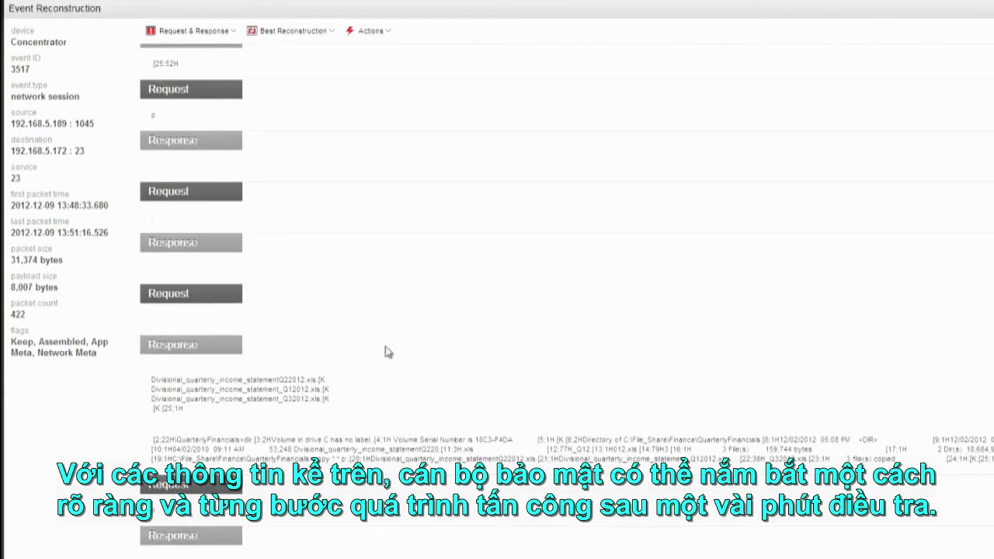
{"action": "scroll", "coordinate": [392, 346], "scroll_direction": "down", "scroll_amount": 15}
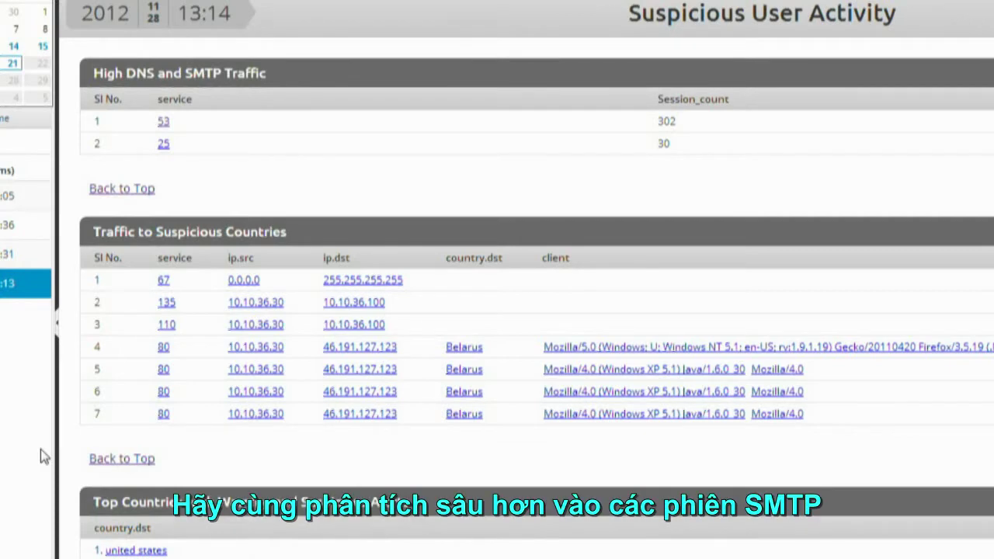
Open the service 25 sessions from High DNS and SMTP Traffic in the Suspicious User Activity report.
{"action": "left_click", "coordinate": [163, 143]}
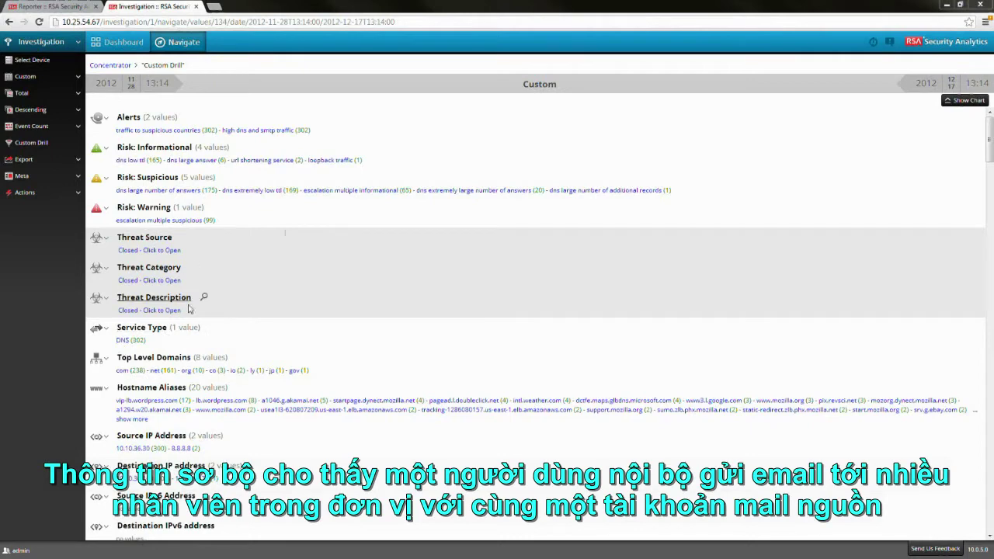
Drill from source IP 10.10.36.30 into its SMTP sessions with high DNS and SMTP traffic, and examine their accounts, e-mail addresses and content types.
{"action": "scroll", "coordinate": [142, 408], "scroll_direction": "down", "scroll_amount": 1}
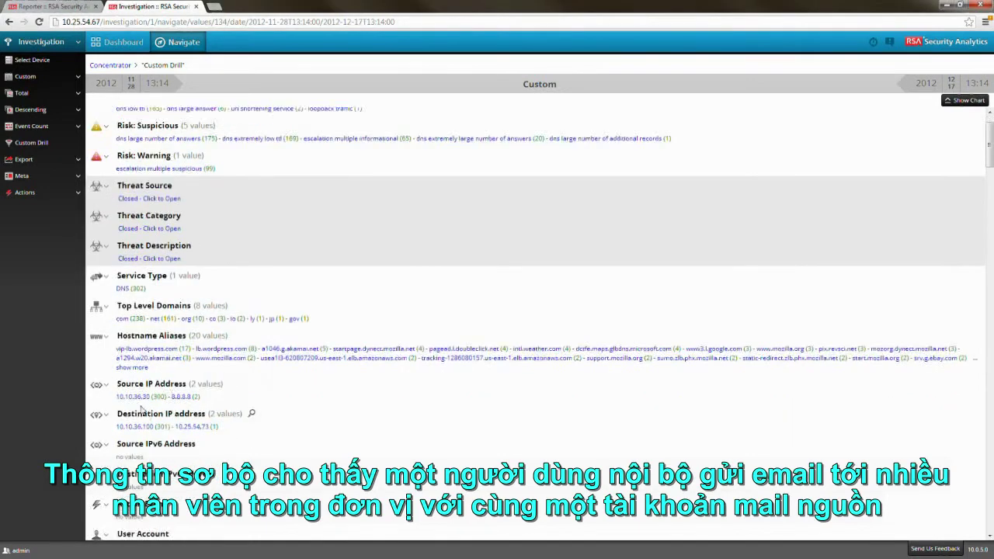
{"action": "left_click", "coordinate": [140, 399]}
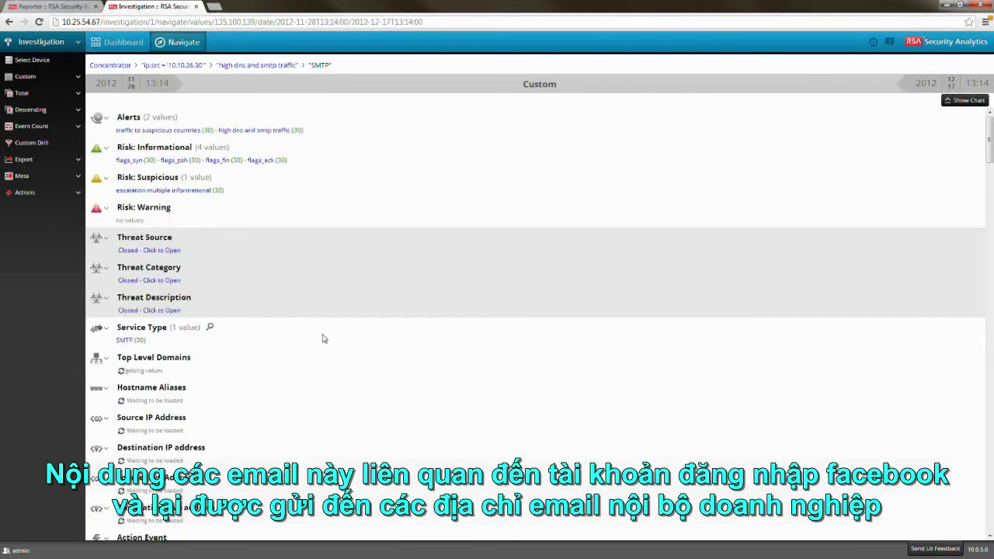
{"action": "scroll", "coordinate": [326, 334], "scroll_direction": "down", "scroll_amount": 1}
{"action": "scroll", "coordinate": [326, 332], "scroll_direction": "down", "scroll_amount": 4}
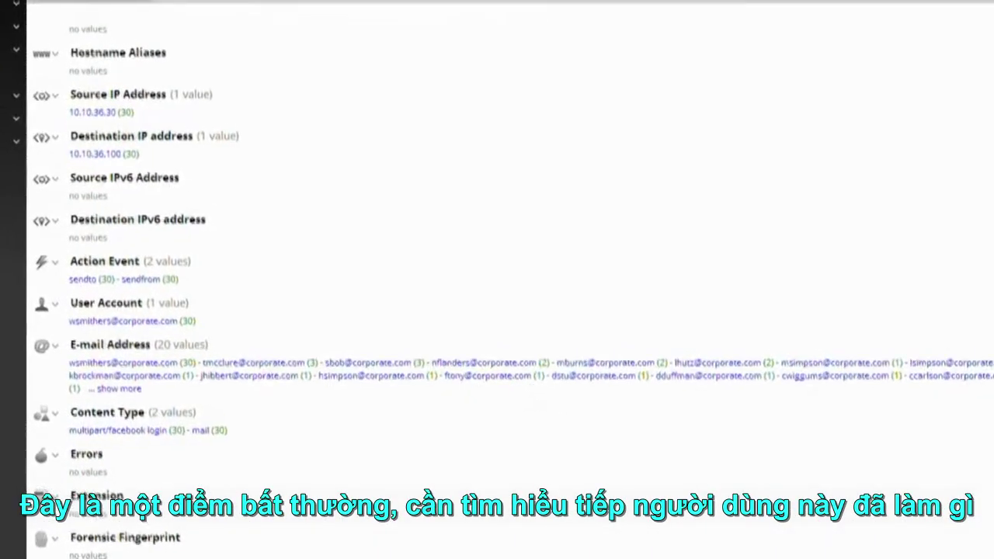
Drill from source 10.10.36.30 into the "href domain doesn't match displayed domain" warning and view all meta of its POP3 session.
{"action": "left_click", "coordinate": [221, 61]}
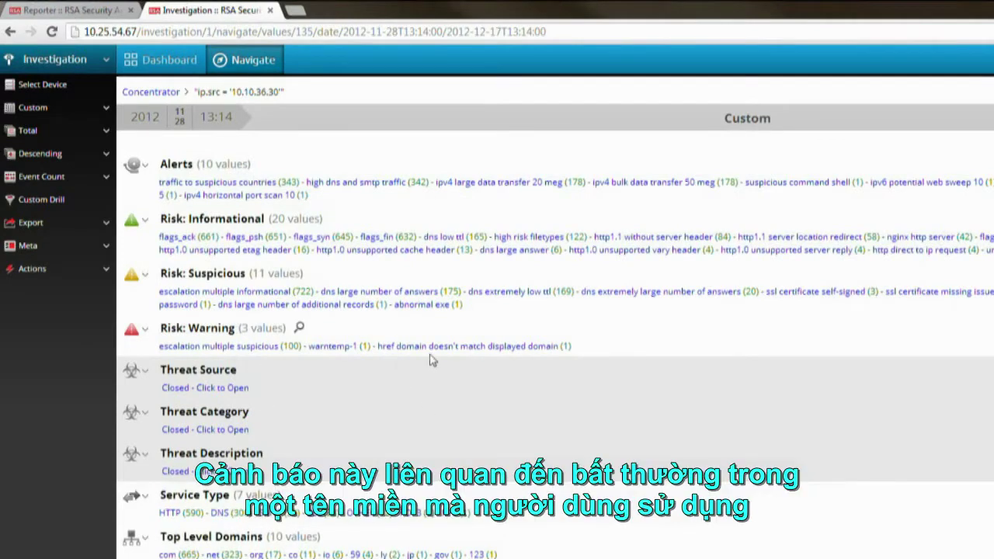
{"action": "left_click", "coordinate": [486, 347]}
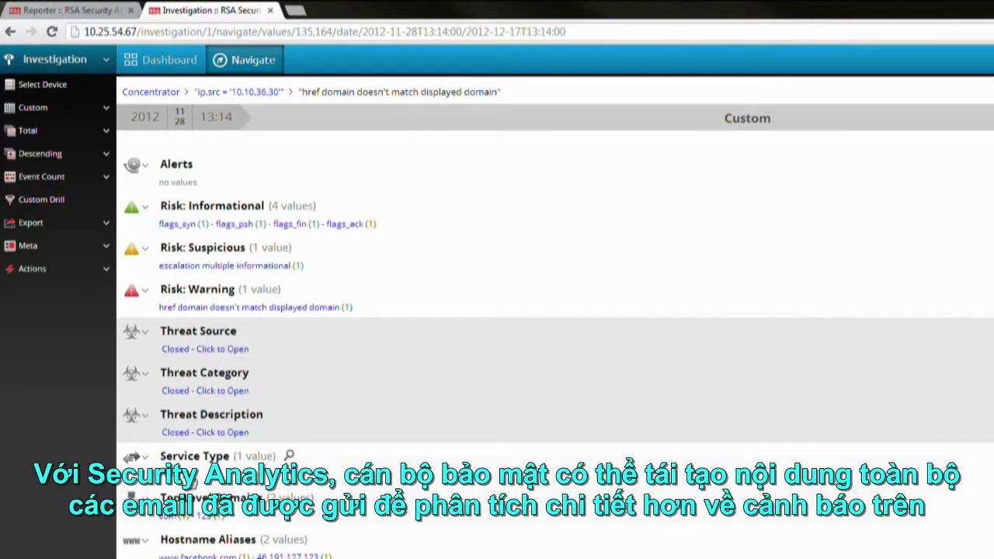
{"action": "left_click", "coordinate": [188, 475]}
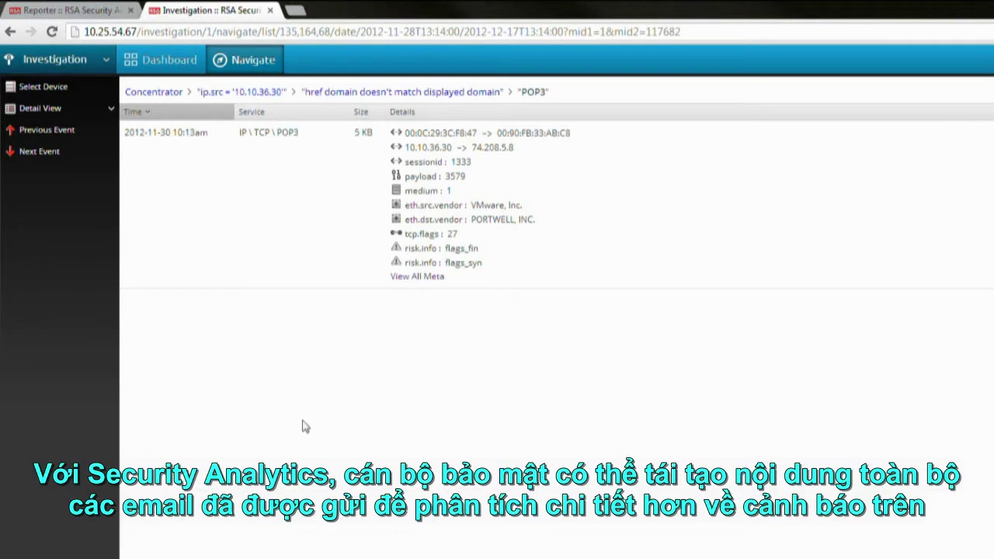
{"action": "left_click", "coordinate": [417, 276]}
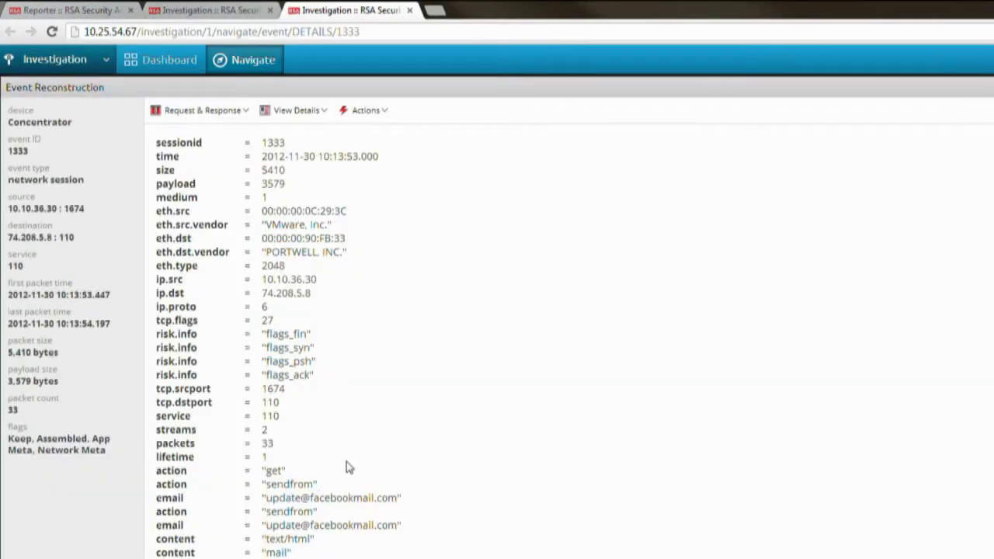
Review the POP3 session's metadata, reconstruct it with View Mail and highlight the message's recipient address.
{"action": "scroll", "coordinate": [348, 466], "scroll_direction": "down", "scroll_amount": 2}
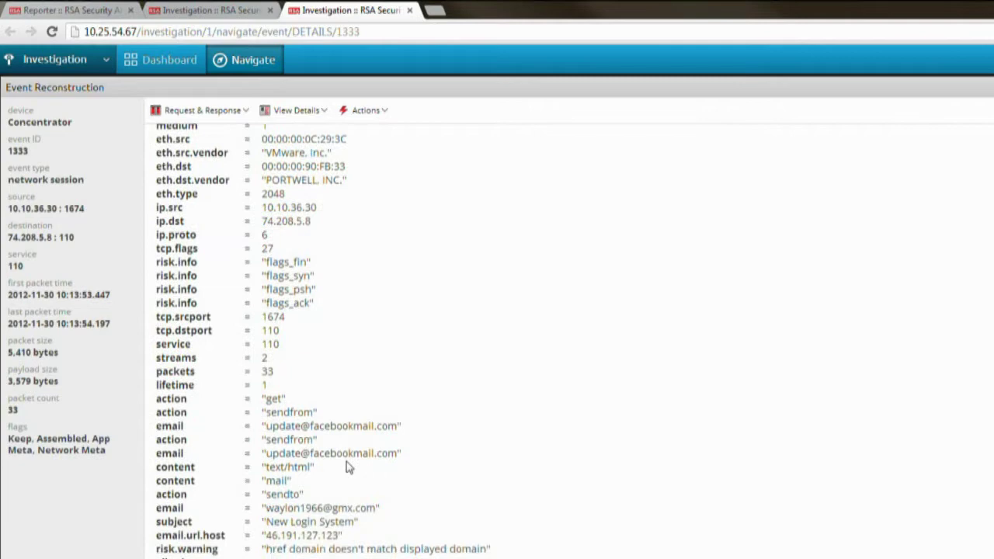
{"action": "left_click", "coordinate": [316, 109]}
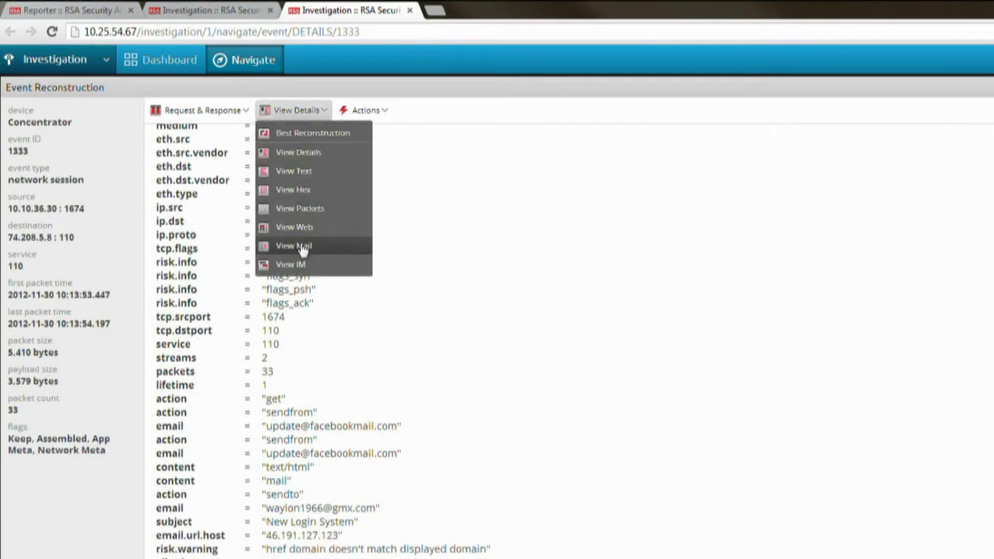
{"action": "left_click", "coordinate": [300, 244]}
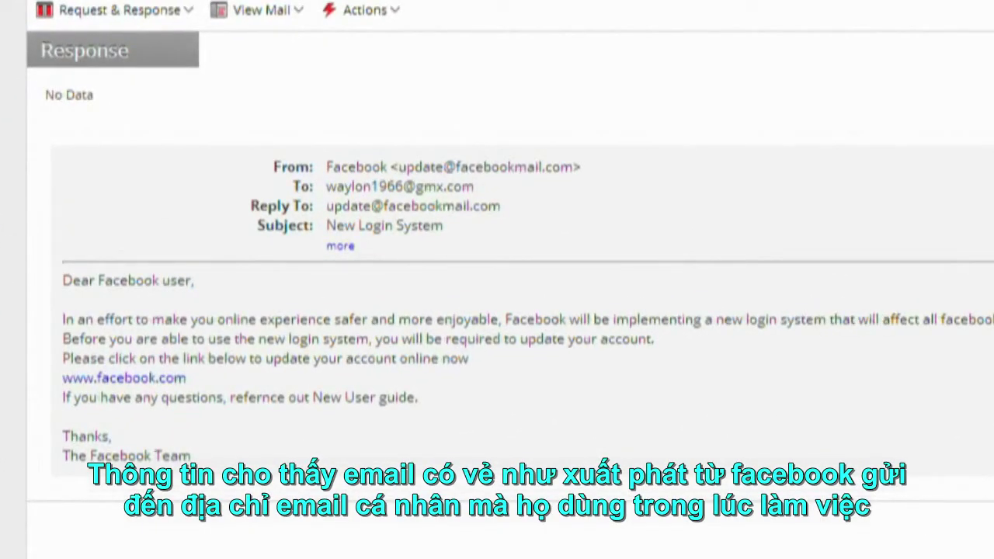
{"action": "left_click_drag", "start_coordinate": [326, 187], "coordinate": [480, 187]}
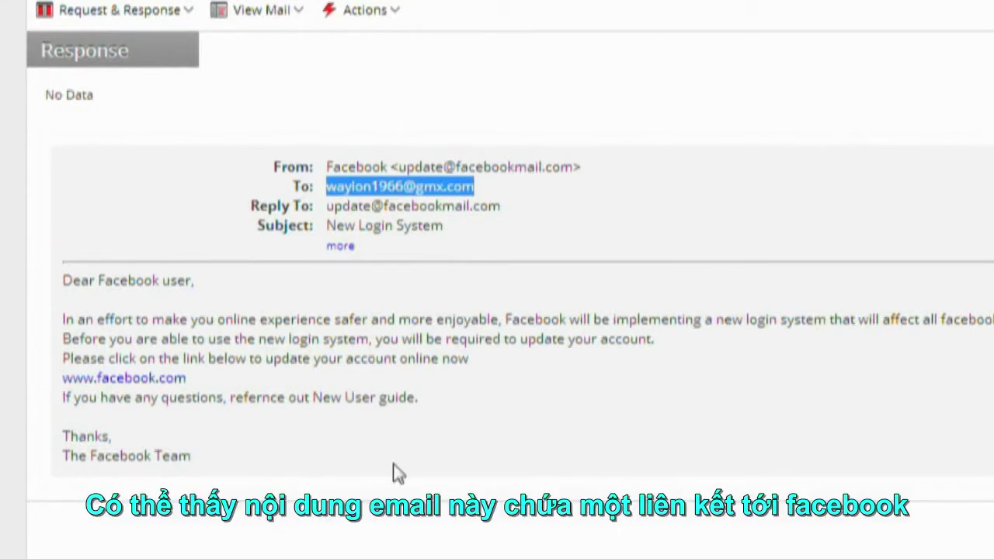
Return the session to View Details and highlight the risk.warning entry about the mismatched href domain.
{"action": "left_click", "coordinate": [281, 17]}
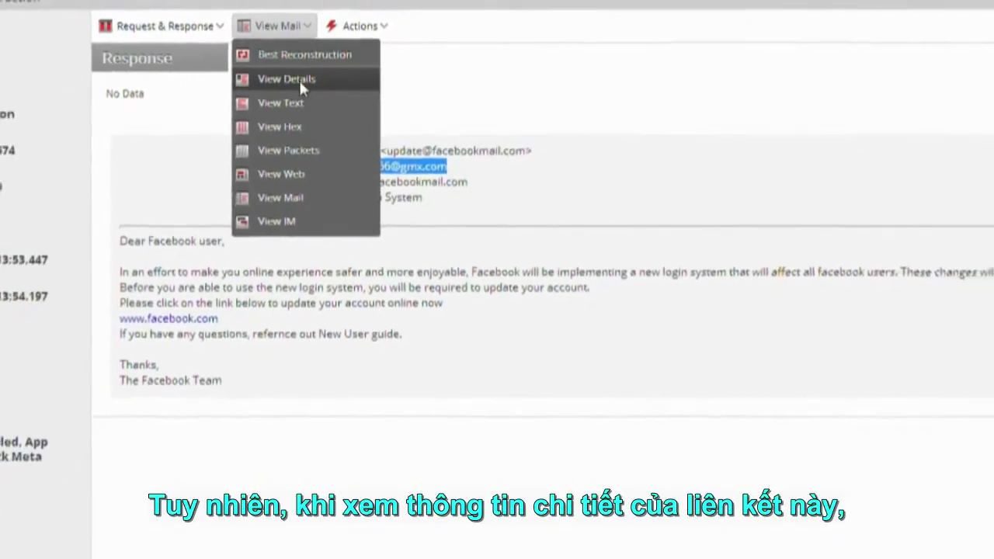
{"action": "left_click", "coordinate": [280, 80]}
{"action": "scroll", "coordinate": [408, 265], "scroll_direction": "down", "scroll_amount": 2}
{"action": "scroll", "coordinate": [408, 265], "scroll_direction": "down", "scroll_amount": 4}
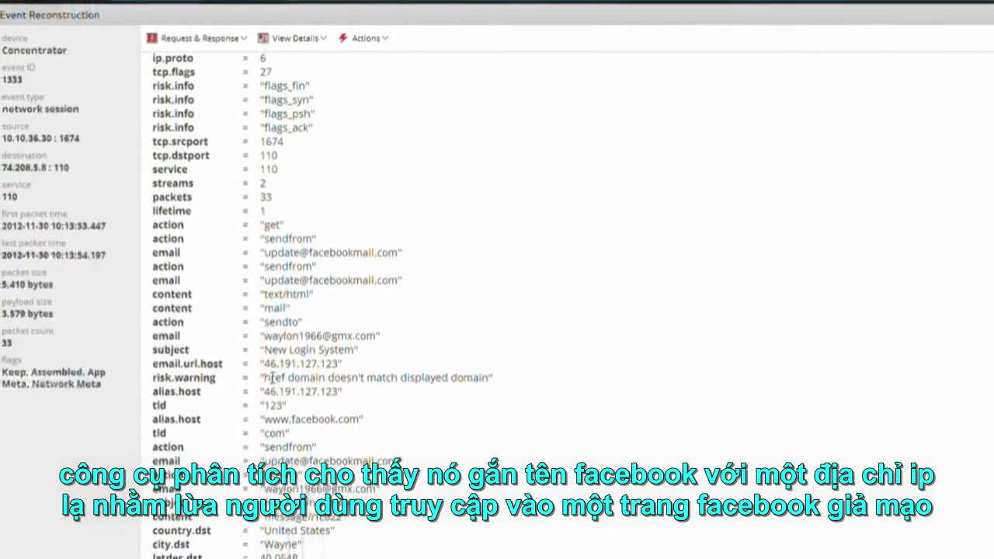
{"action": "left_click_drag", "start_coordinate": [265, 378], "coordinate": [489, 377]}
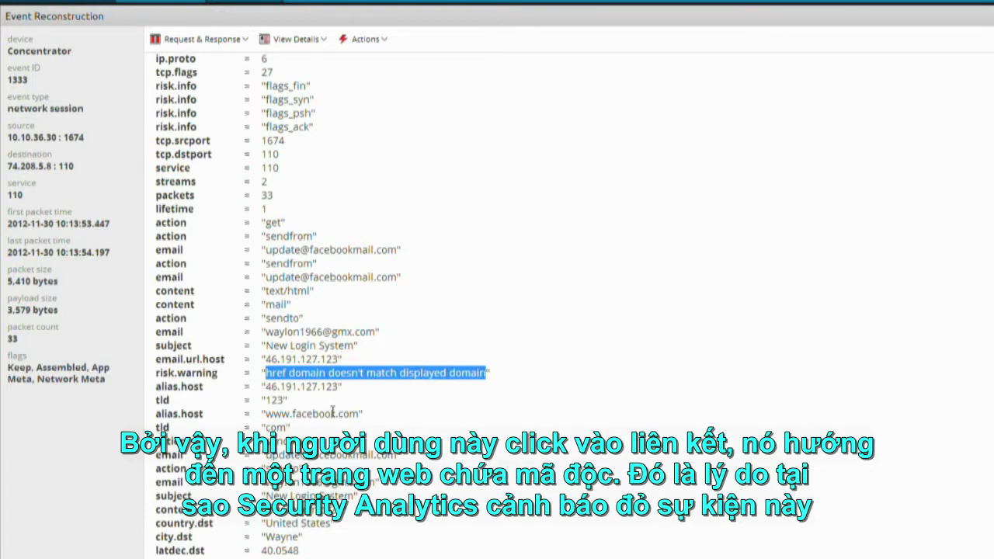
Copy the alias.host address 46.191.127.123 and drill source 10.10.36.30's traffic by that destination IP address.
{"action": "left_click_drag", "start_coordinate": [340, 386], "coordinate": [269, 387]}
{"action": "right_click", "coordinate": [318, 390]}
{"action": "left_click", "coordinate": [335, 402]}
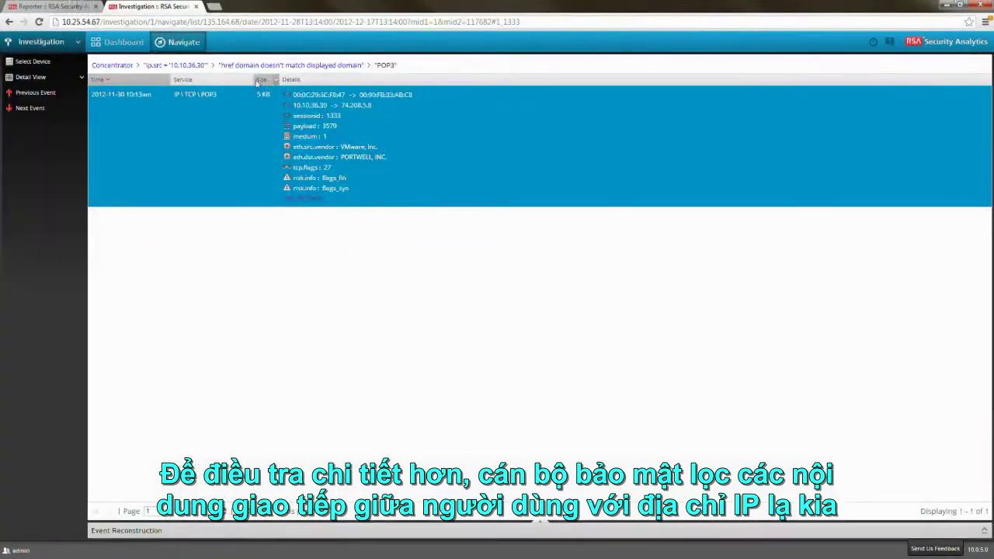
{"action": "left_click", "coordinate": [174, 67]}
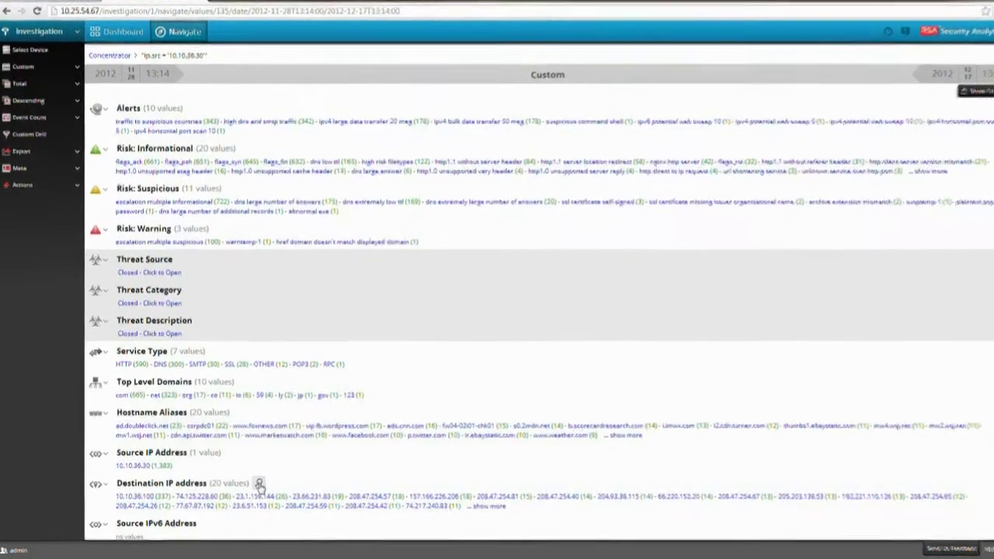
{"action": "left_click", "coordinate": [260, 485]}
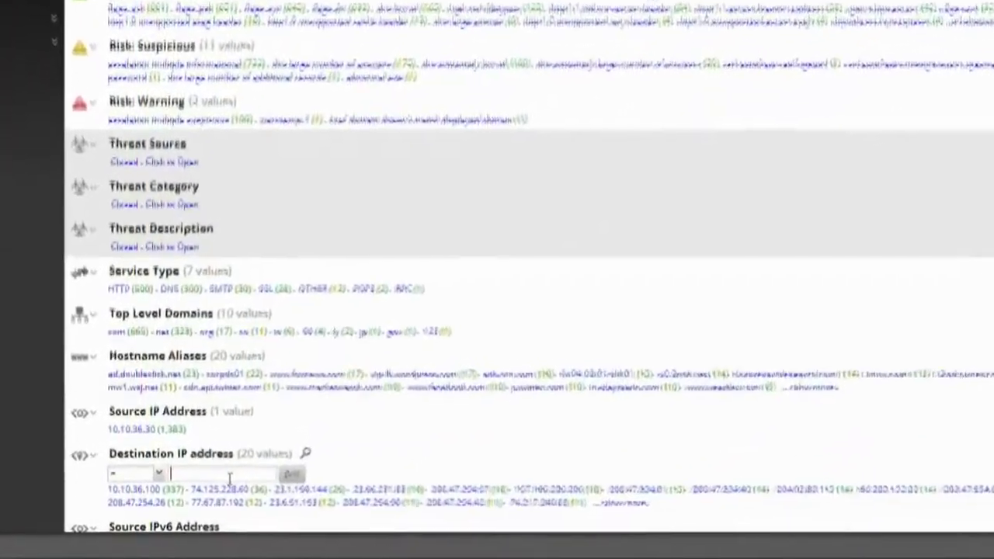
{"action": "right_click", "coordinate": [202, 500]}
{"action": "left_click", "coordinate": [317, 342]}
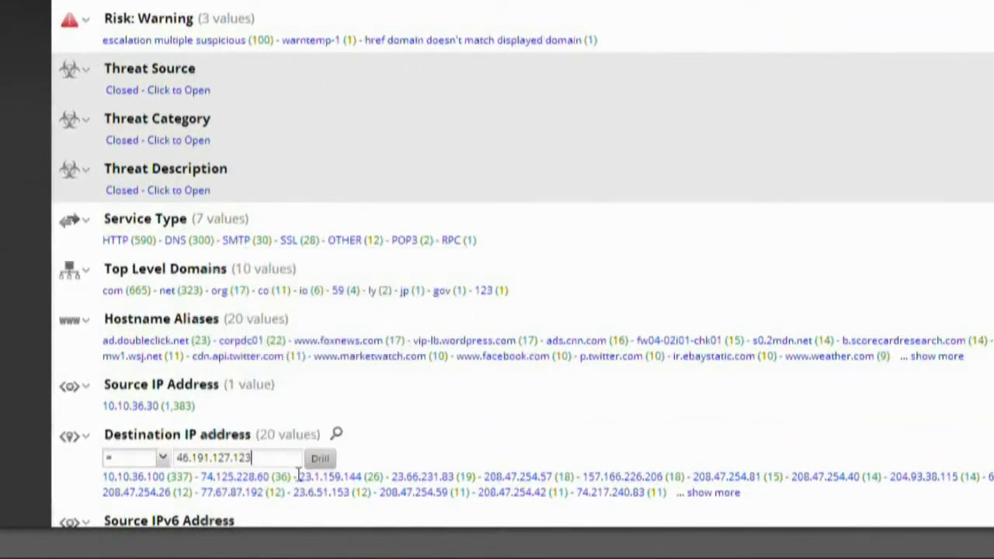
{"action": "left_click", "coordinate": [320, 459]}
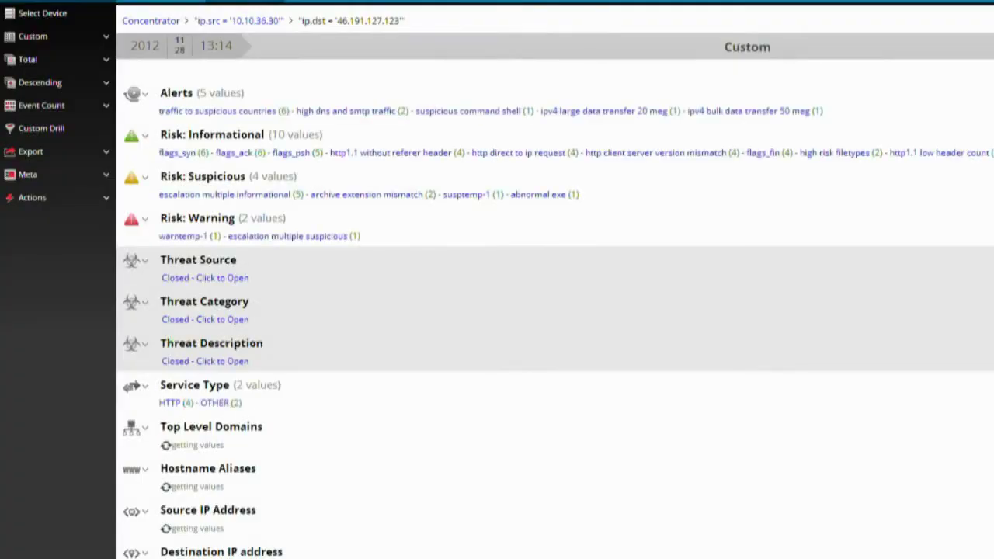
Check the destination country and organization, and view all meta of the warntemp-1 session to 46.191.127.123.
{"action": "scroll", "coordinate": [556, 311], "scroll_direction": "down", "scroll_amount": 15}
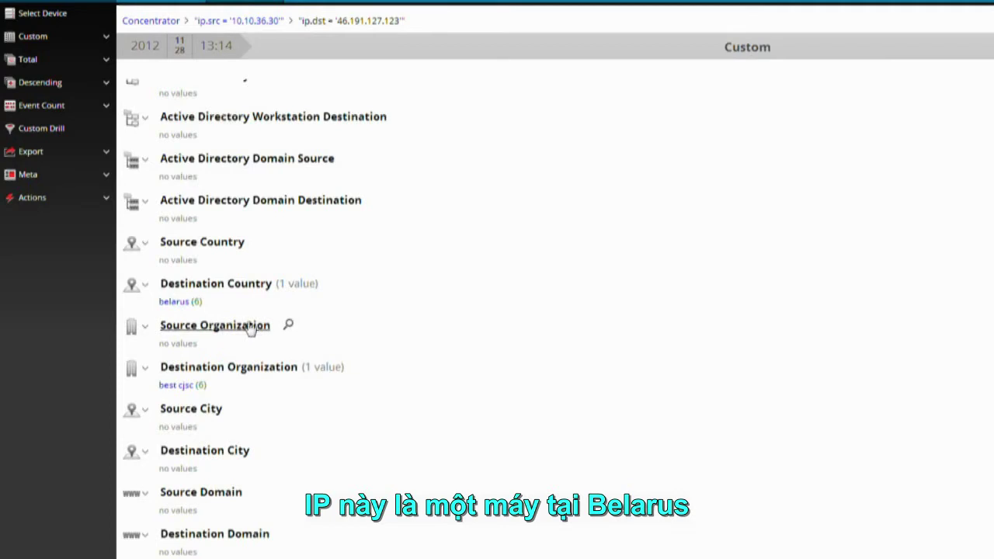
{"action": "scroll", "coordinate": [477, 359], "scroll_direction": "up", "scroll_amount": 15}
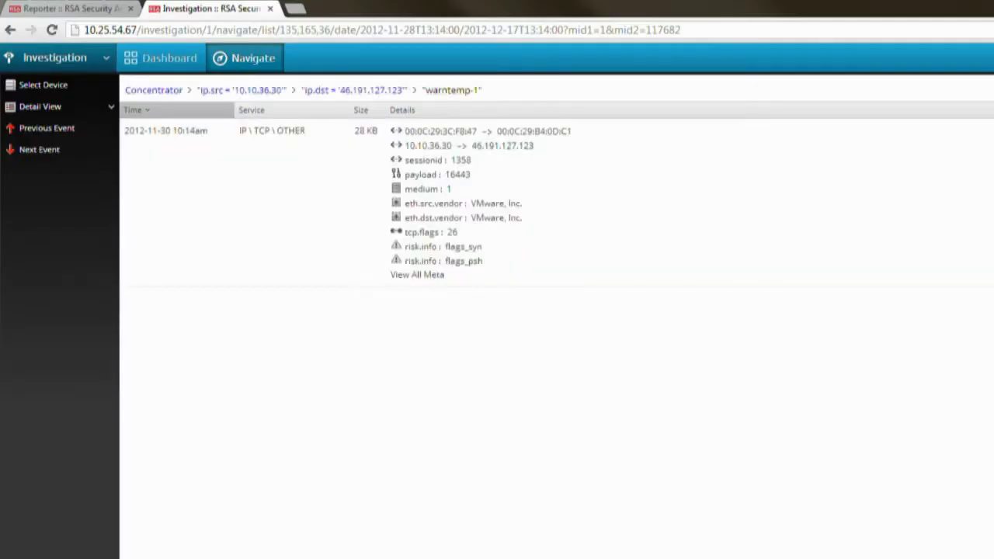
{"action": "left_click", "coordinate": [424, 276]}
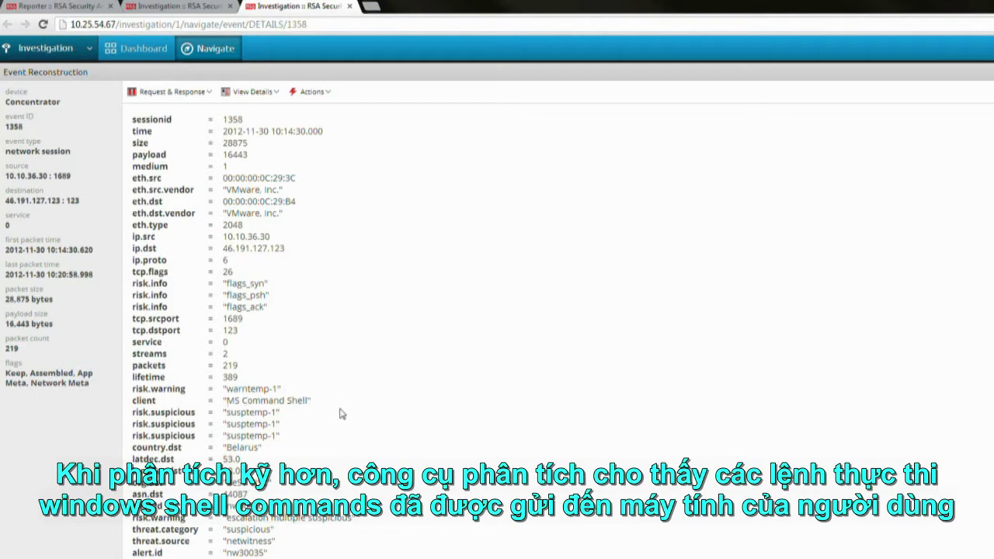
Highlight the tcp.dstport value in the warntemp-1 session's metadata to examine the port used.
{"action": "left_click_drag", "start_coordinate": [234, 331], "coordinate": [229, 331]}
{"action": "left_click", "coordinate": [247, 336]}
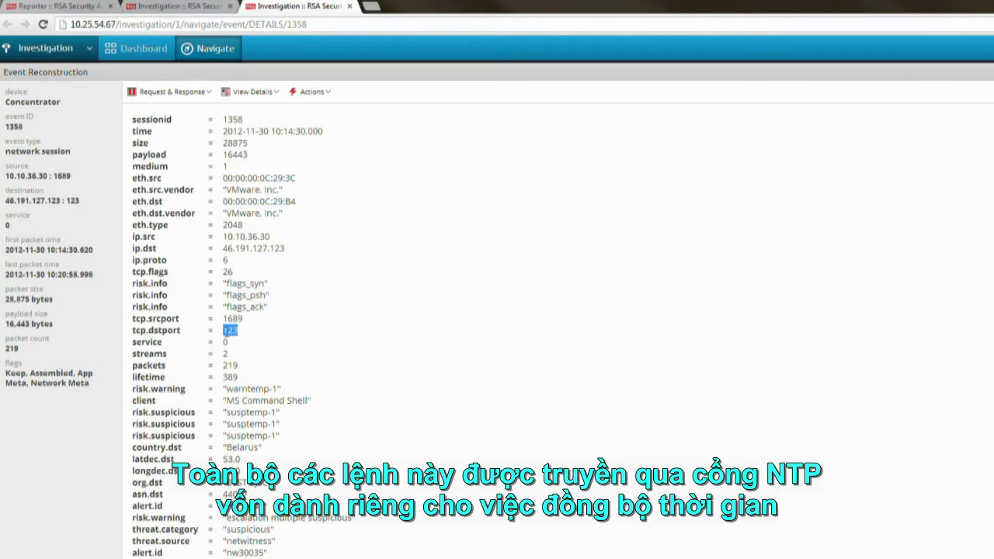
{"action": "left_click", "coordinate": [247, 339]}
Reconstruct the session with View Text and read through the attacker's shell commands and directory listings up to the C: root.
{"action": "left_click", "coordinate": [272, 94]}
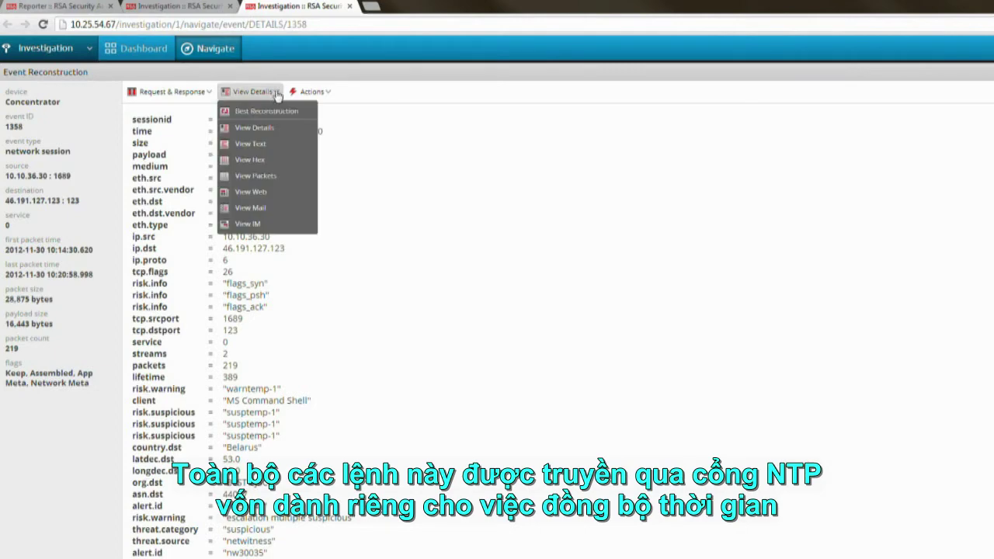
{"action": "left_click", "coordinate": [263, 145]}
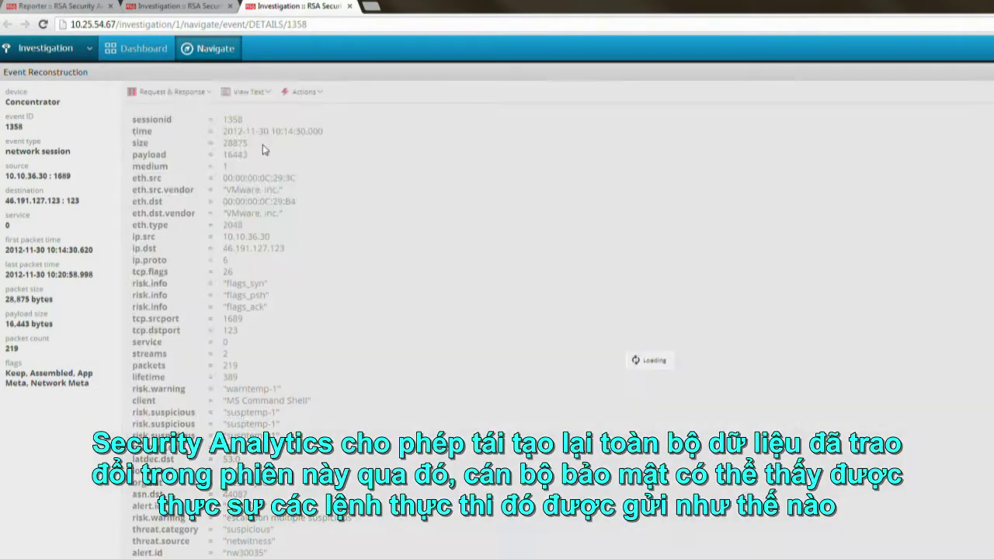
{"action": "scroll", "coordinate": [278, 310], "scroll_direction": "down", "scroll_amount": 2}
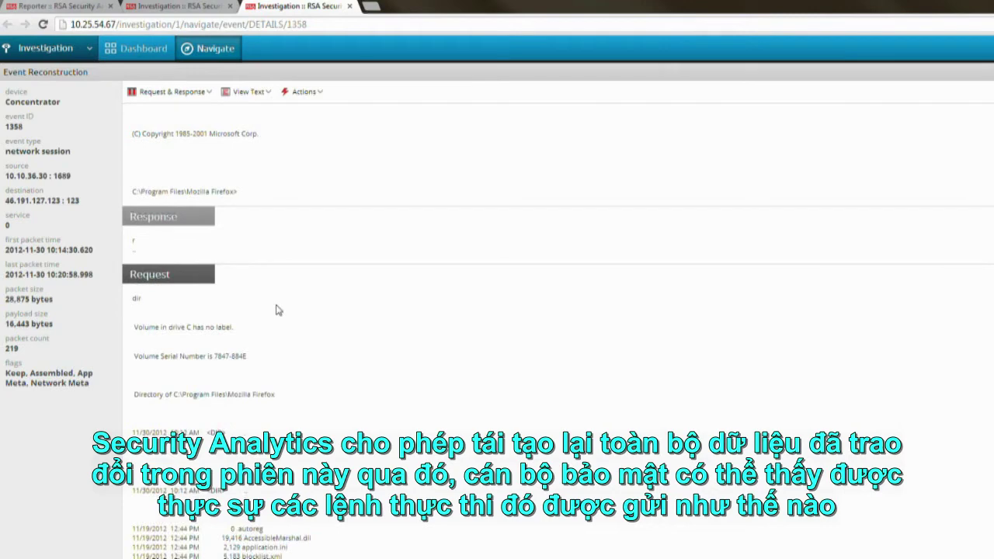
{"action": "scroll", "coordinate": [206, 275], "scroll_direction": "down", "scroll_amount": 15}
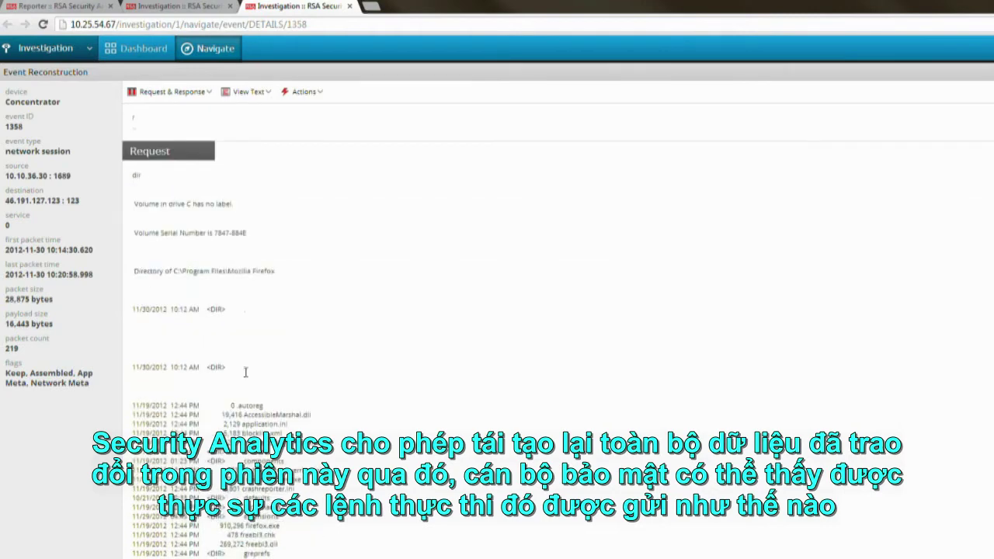
{"action": "scroll", "coordinate": [242, 365], "scroll_direction": "down", "scroll_amount": 8}
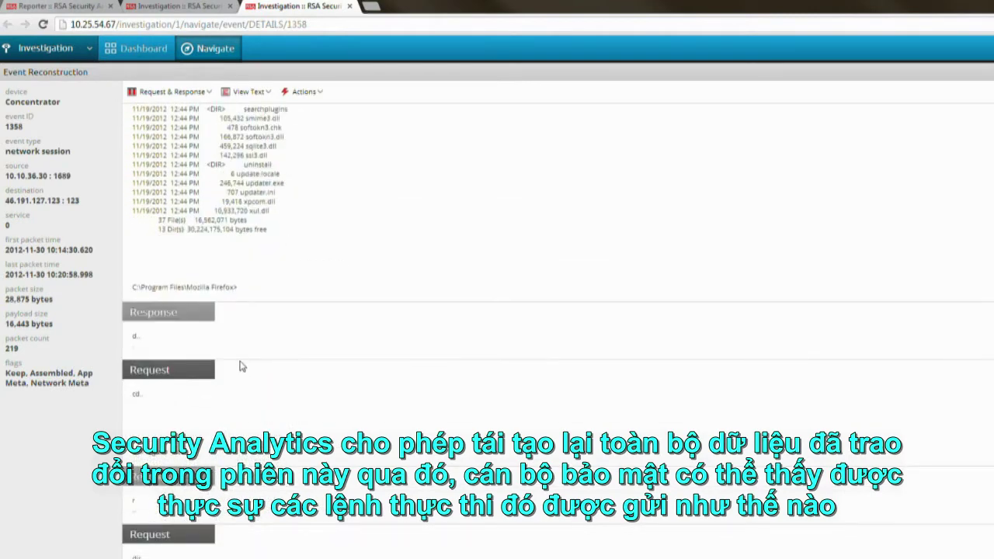
{"action": "scroll", "coordinate": [218, 445], "scroll_direction": "down", "scroll_amount": 8}
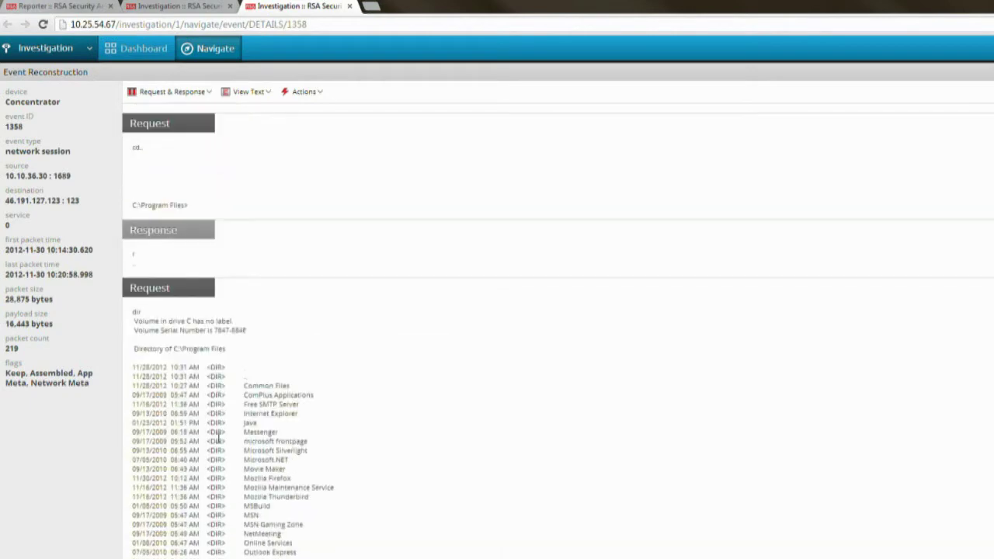
{"action": "scroll", "coordinate": [221, 383], "scroll_direction": "down", "scroll_amount": 20}
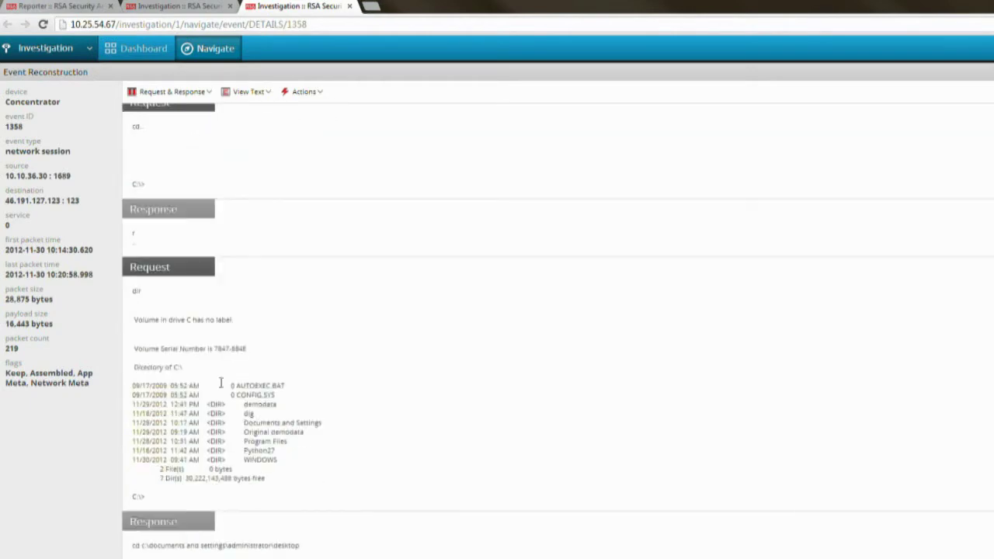
{"action": "scroll", "coordinate": [225, 371], "scroll_direction": "down", "scroll_amount": 6}
Highlight the attacker's commands that change to the administrator's desktop and create the blacklight folder.
{"action": "left_click_drag", "start_coordinate": [158, 409], "coordinate": [299, 409]}
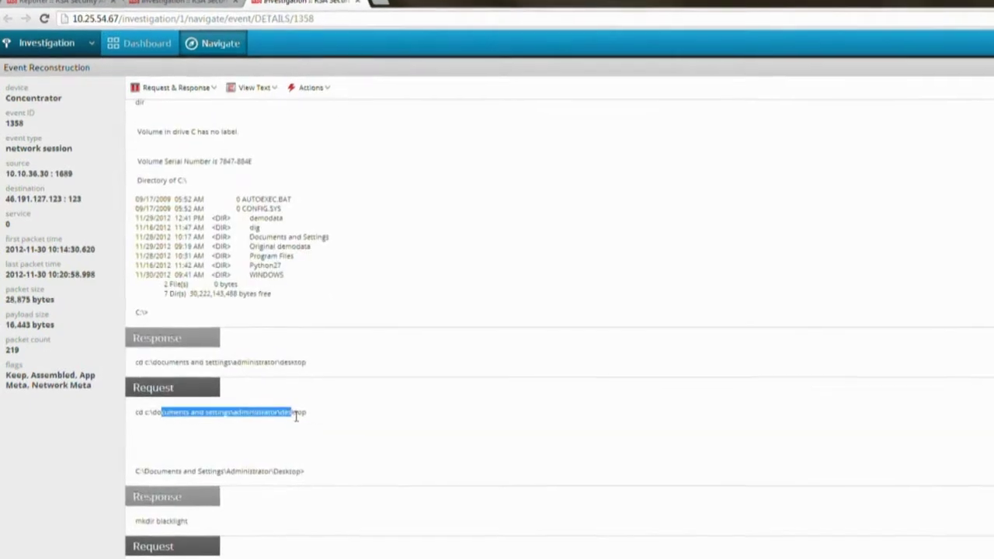
{"action": "scroll", "coordinate": [334, 442], "scroll_direction": "down", "scroll_amount": 6}
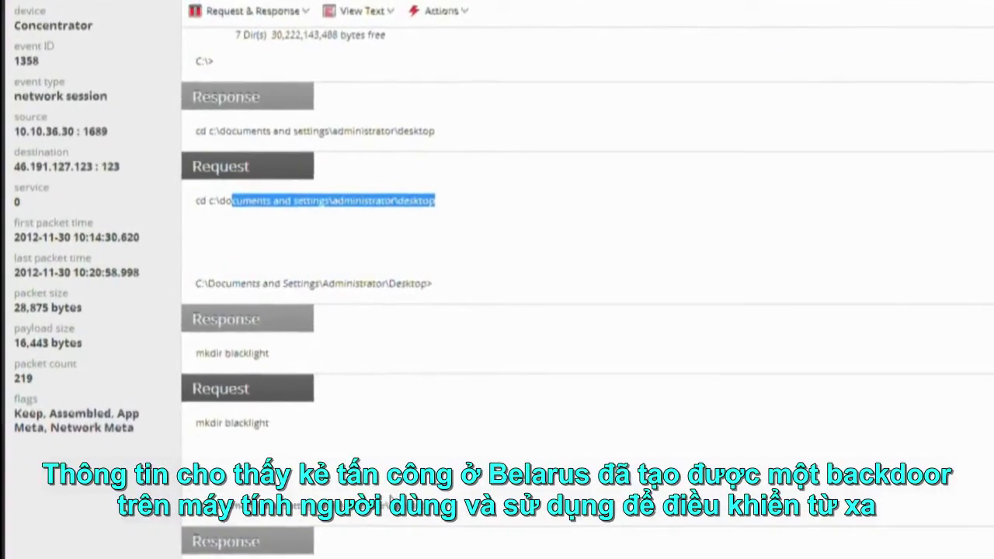
{"action": "left_click_drag", "start_coordinate": [249, 412], "coordinate": [186, 412]}
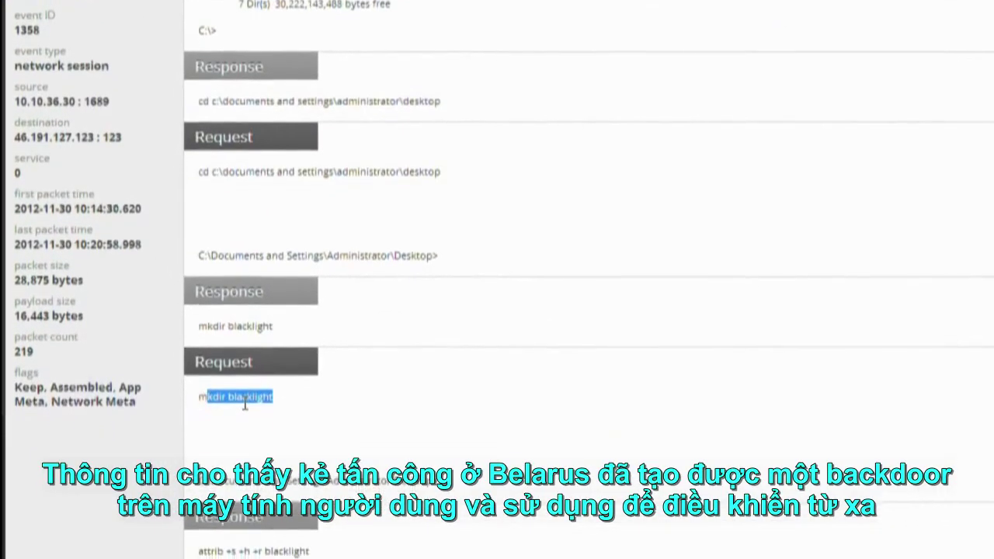
{"action": "left_click", "coordinate": [244, 418]}
{"action": "scroll", "coordinate": [349, 372], "scroll_direction": "down", "scroll_amount": 1}
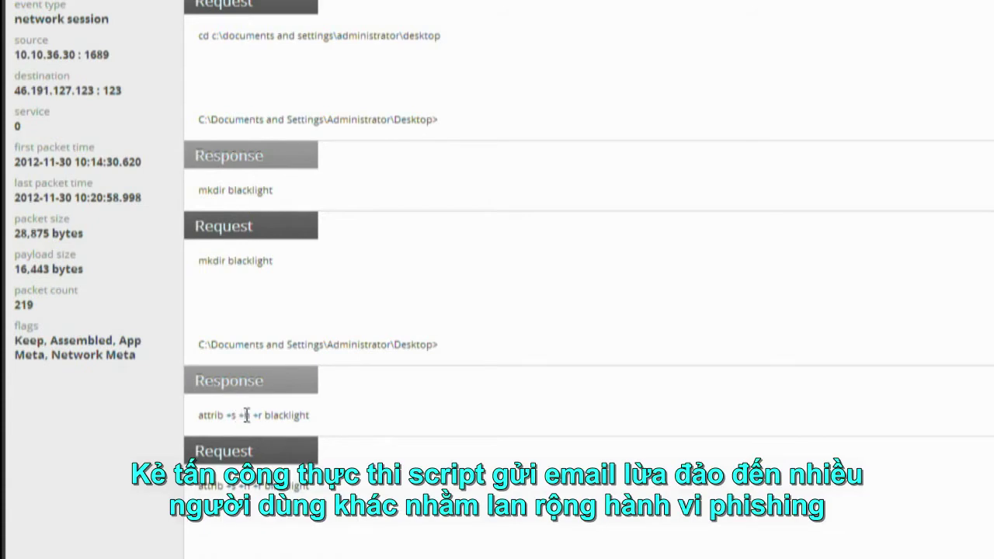
{"action": "scroll", "coordinate": [477, 378], "scroll_direction": "down", "scroll_amount": 3}
{"action": "scroll", "coordinate": [477, 378], "scroll_direction": "down", "scroll_amount": 2}
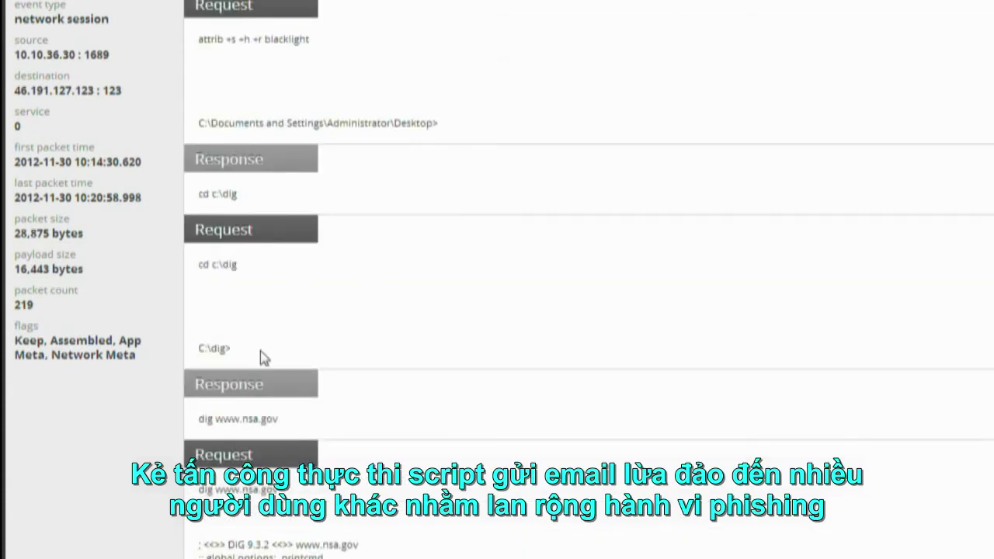
{"action": "scroll", "coordinate": [324, 442], "scroll_direction": "down", "scroll_amount": 1}
{"action": "scroll", "coordinate": [366, 428], "scroll_direction": "down", "scroll_amount": 1}
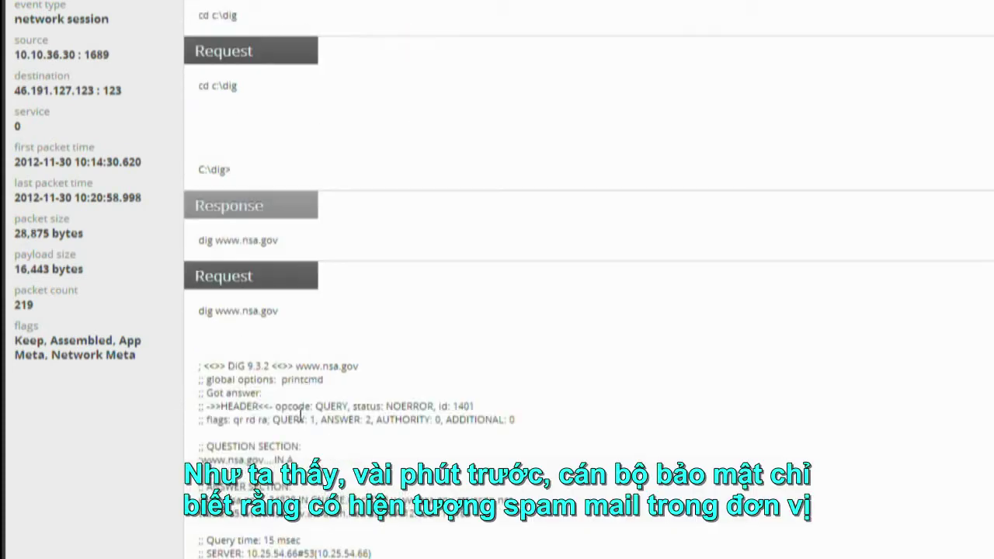
{"action": "scroll", "coordinate": [280, 345], "scroll_direction": "down", "scroll_amount": 6}
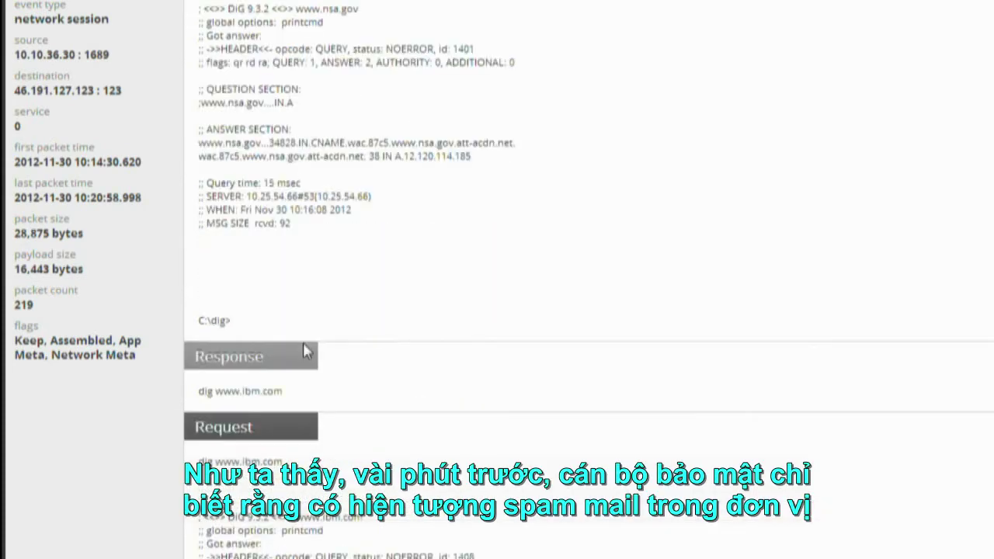
{"action": "scroll", "coordinate": [295, 373], "scroll_direction": "up", "scroll_amount": 2}
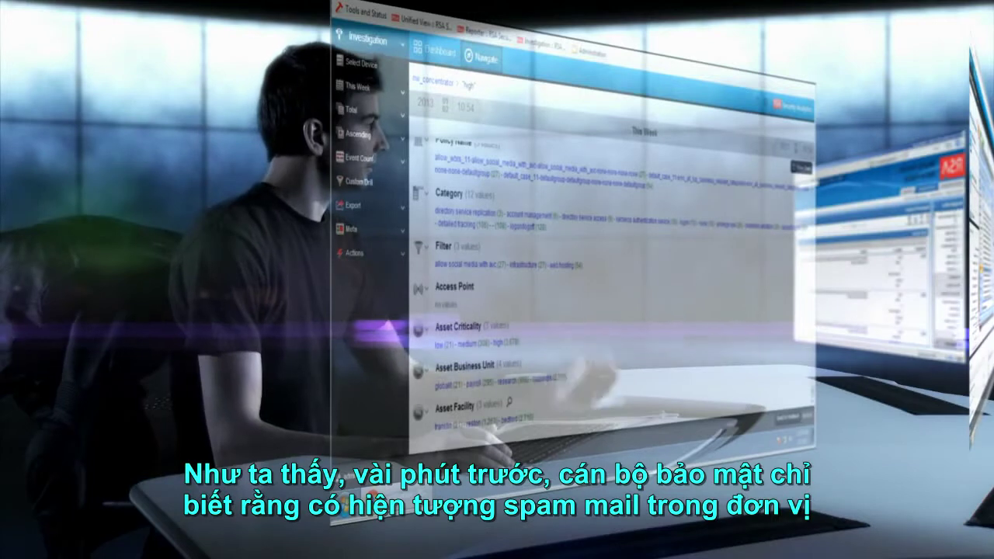